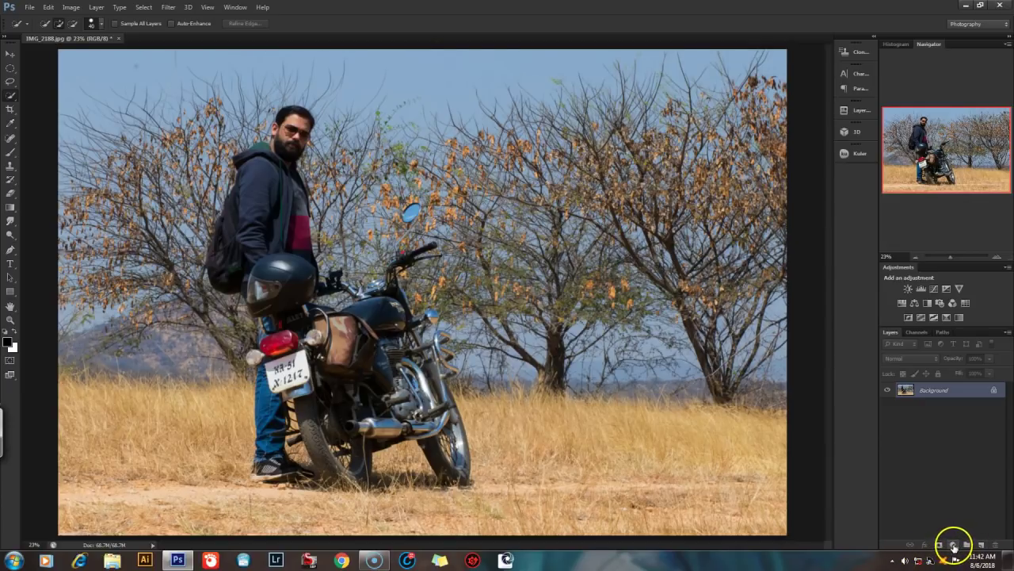
Step: Add a Gradient Map adjustment layer above the motorcycle photo's Background layer
{"action": "left_click", "coordinate": [954, 546]}
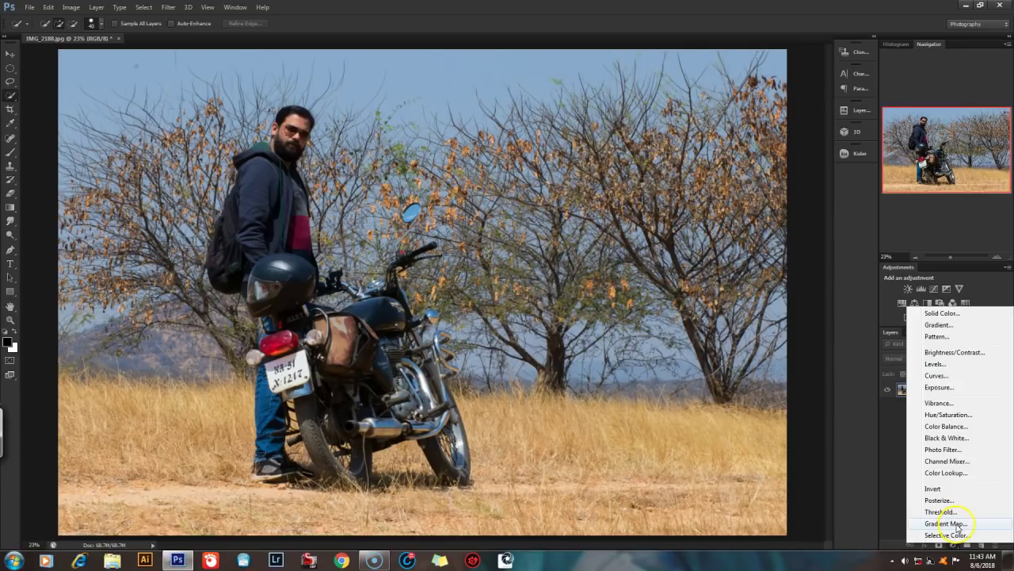
{"action": "left_click", "coordinate": [958, 527]}
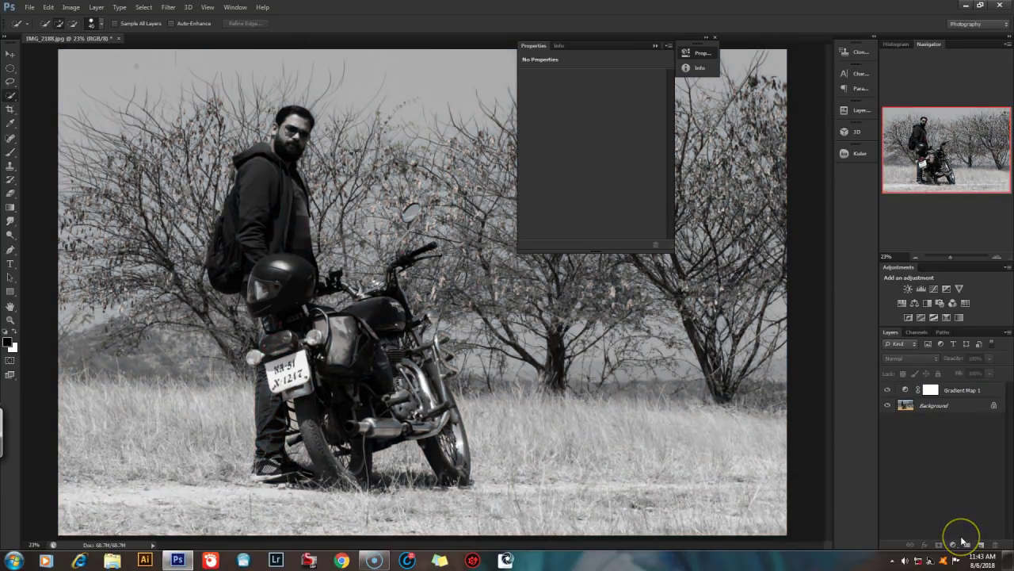
Step: Bring up Gradient Map 1's adjustment settings and move them to the right, clear of the photo
{"action": "left_click", "coordinate": [715, 37]}
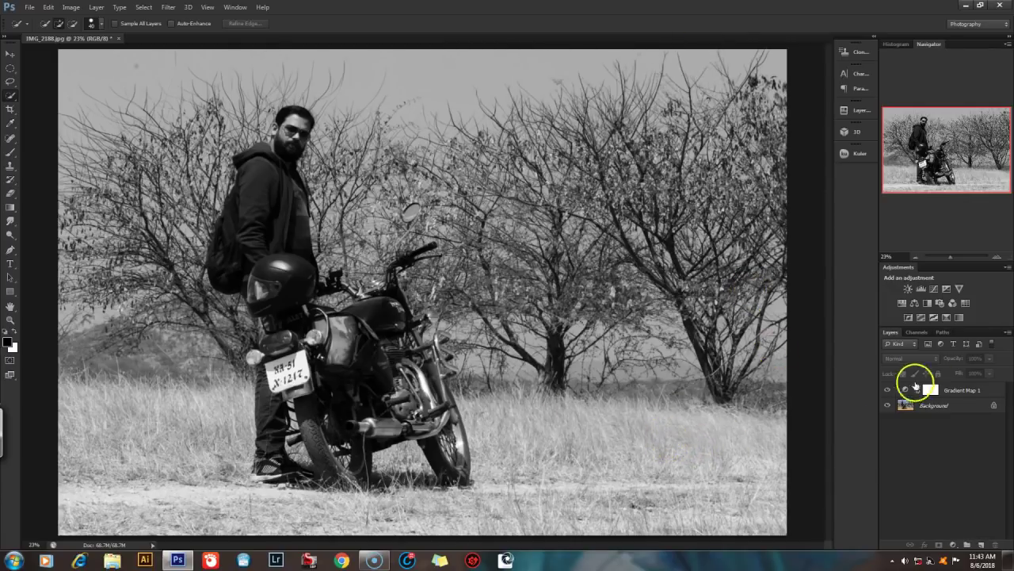
{"action": "left_click", "coordinate": [906, 388]}
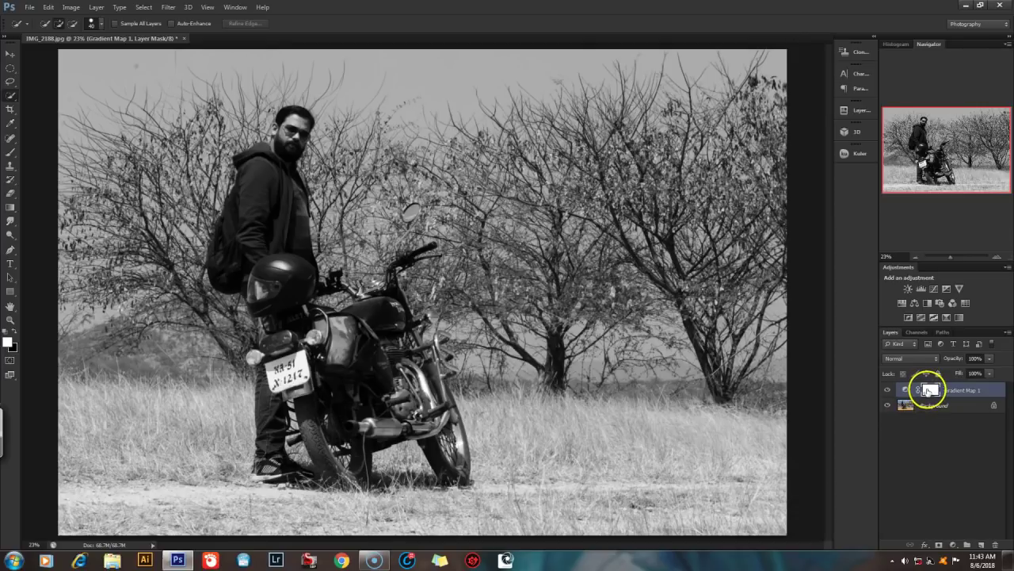
{"action": "left_click", "coordinate": [905, 390]}
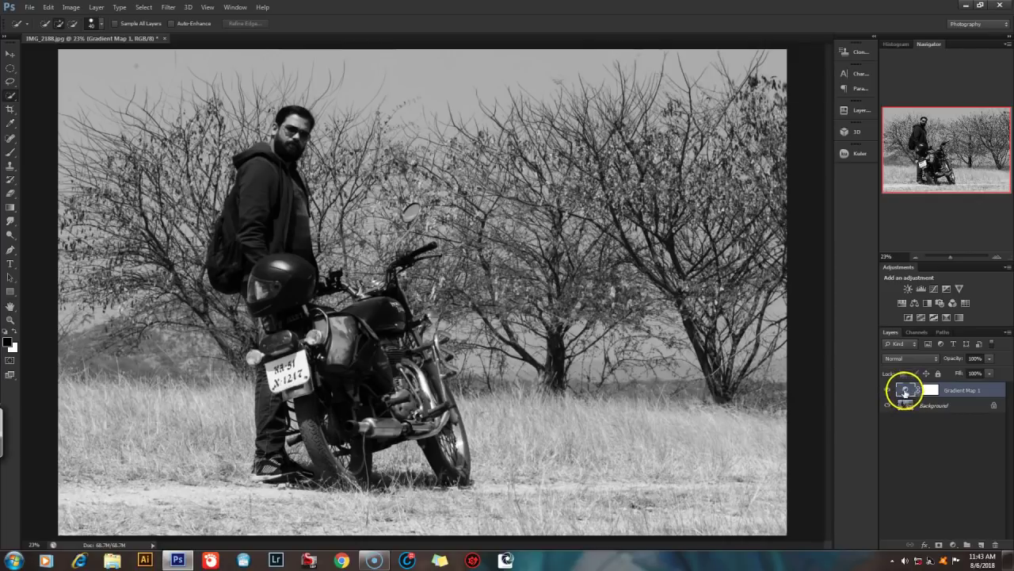
{"action": "double_click", "coordinate": [905, 390]}
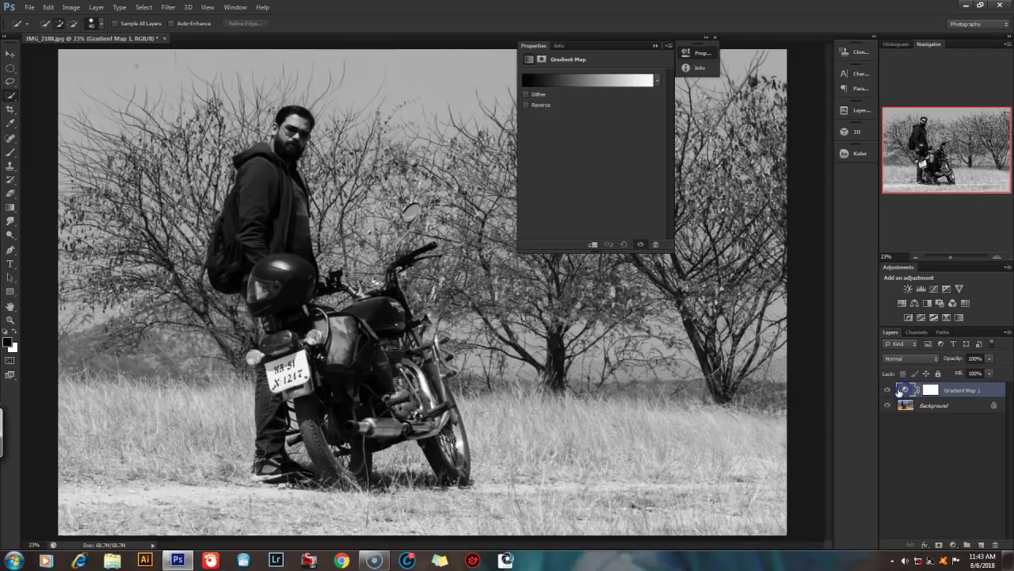
{"action": "left_click_drag", "start_coordinate": [610, 50], "coordinate": [759, 45]}
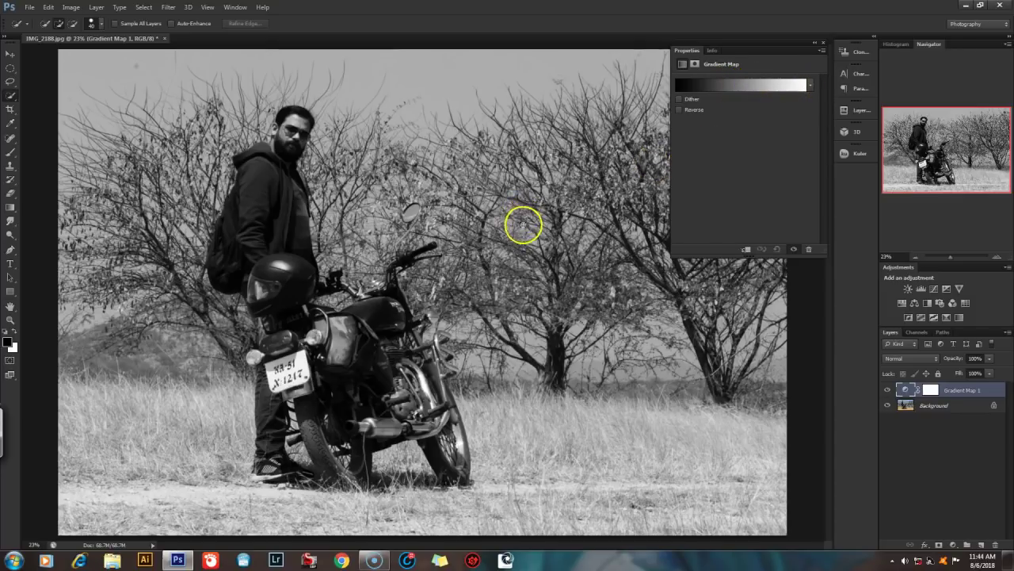
{"action": "left_click", "coordinate": [887, 390]}
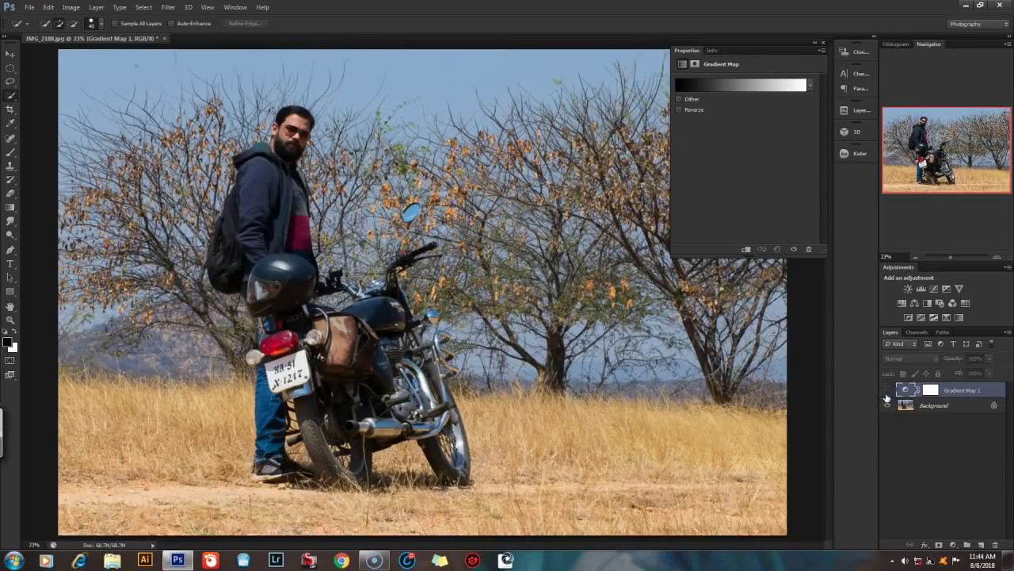
{"action": "left_click", "coordinate": [888, 392]}
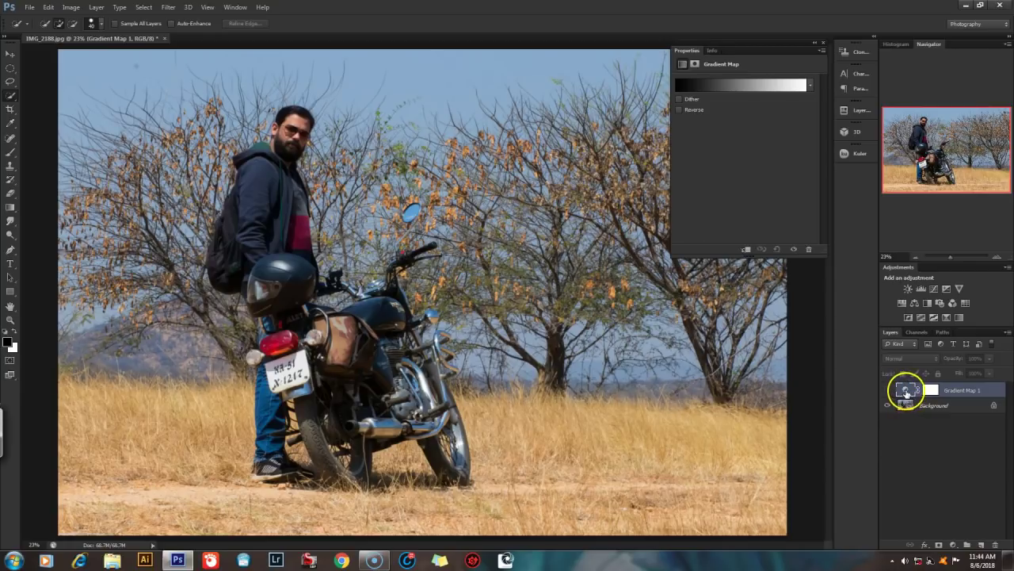
{"action": "left_click", "coordinate": [886, 390]}
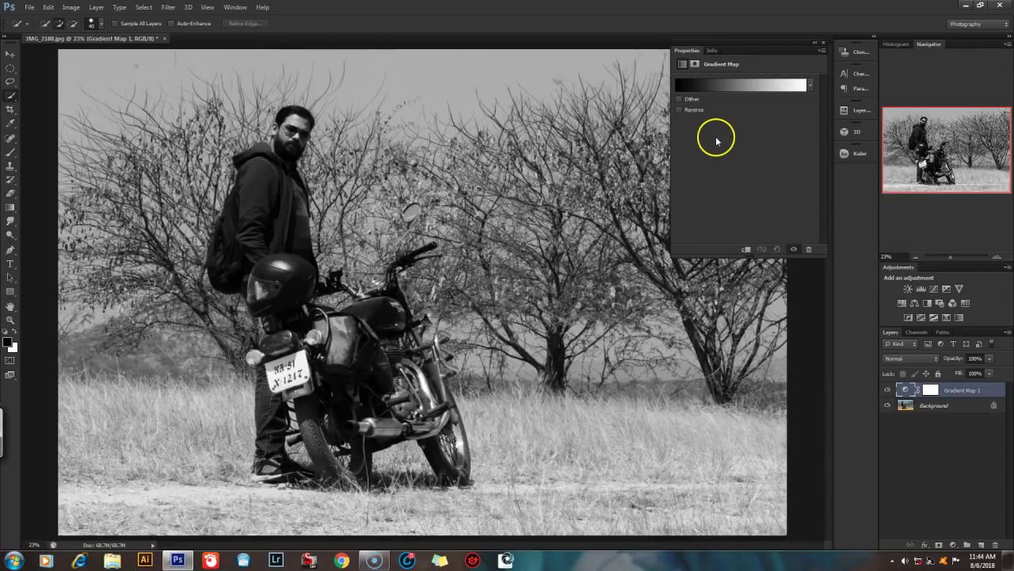
{"action": "left_click", "coordinate": [676, 86]}
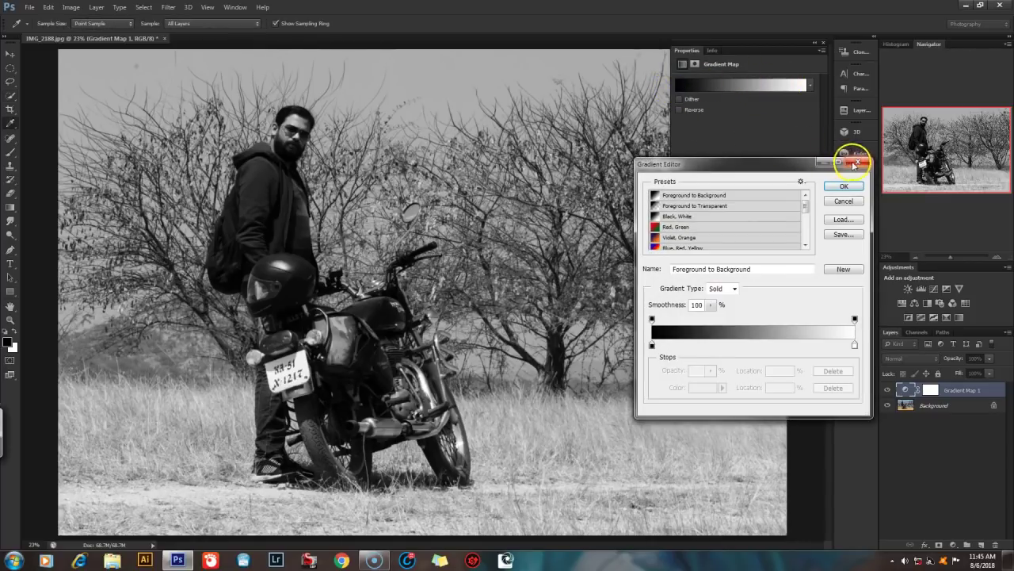
{"action": "left_click", "coordinate": [856, 163]}
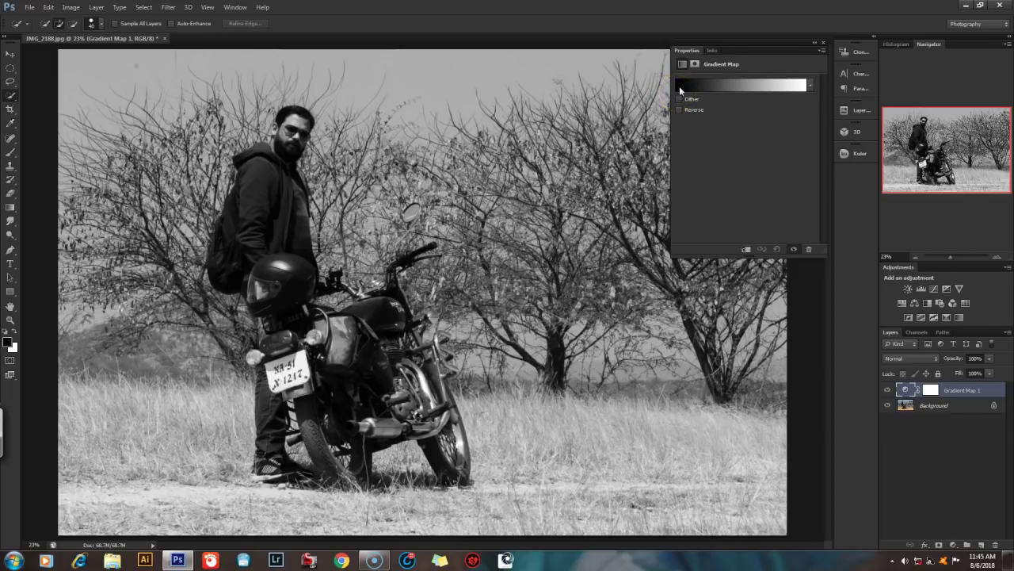
{"action": "left_click_drag", "start_coordinate": [680, 86], "coordinate": [785, 88]}
{"action": "left_click", "coordinate": [679, 109]}
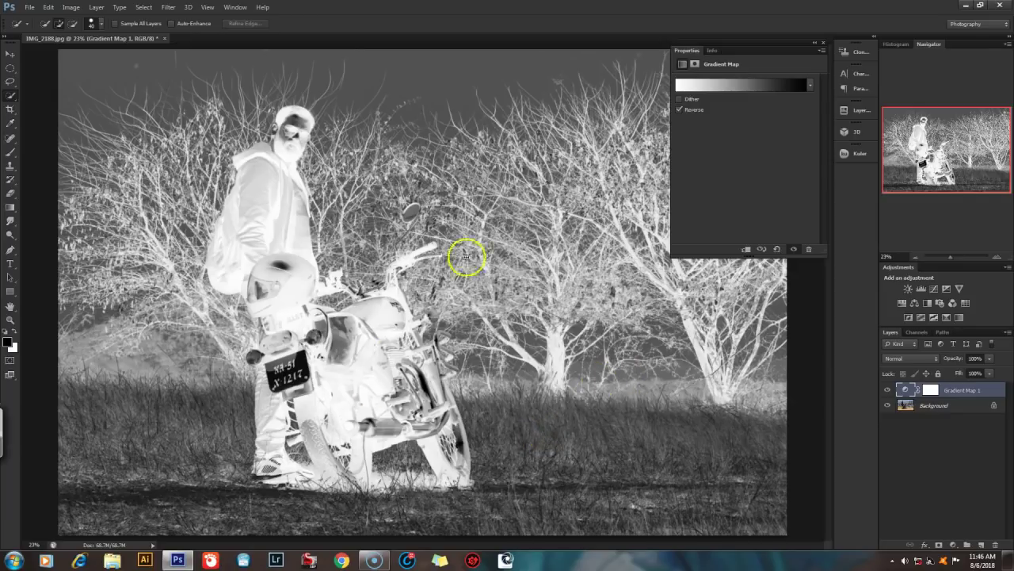
{"action": "left_click", "coordinate": [680, 111]}
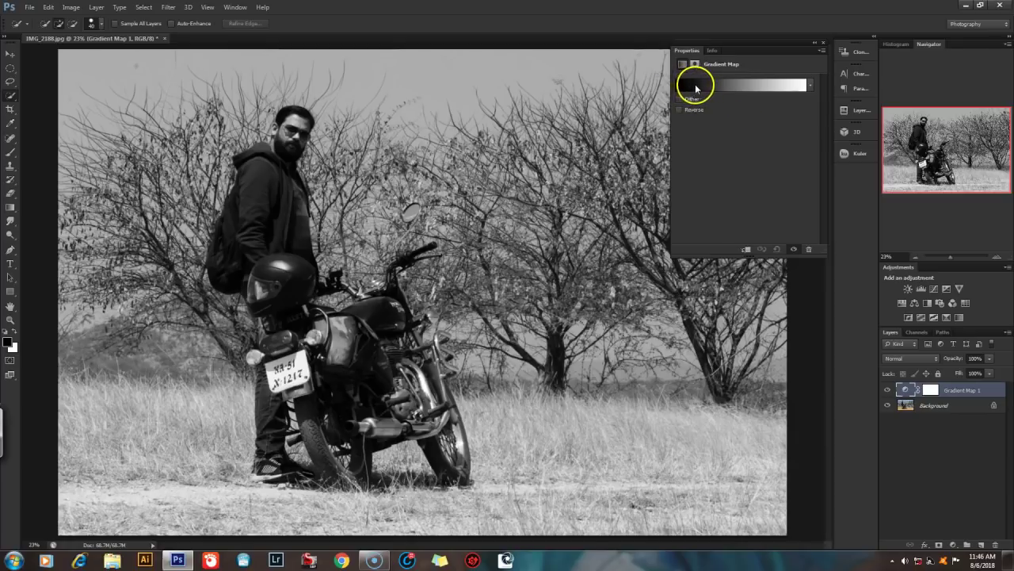
Step: In the Gradient Editor, change the left black colour stop to red fa0404
{"action": "left_click", "coordinate": [749, 86]}
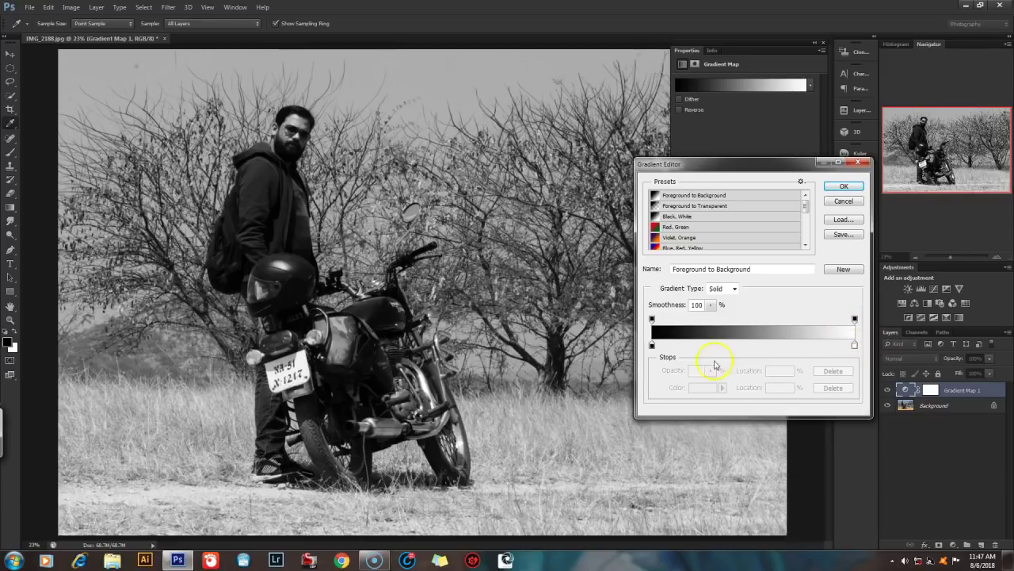
{"action": "left_click", "coordinate": [652, 345]}
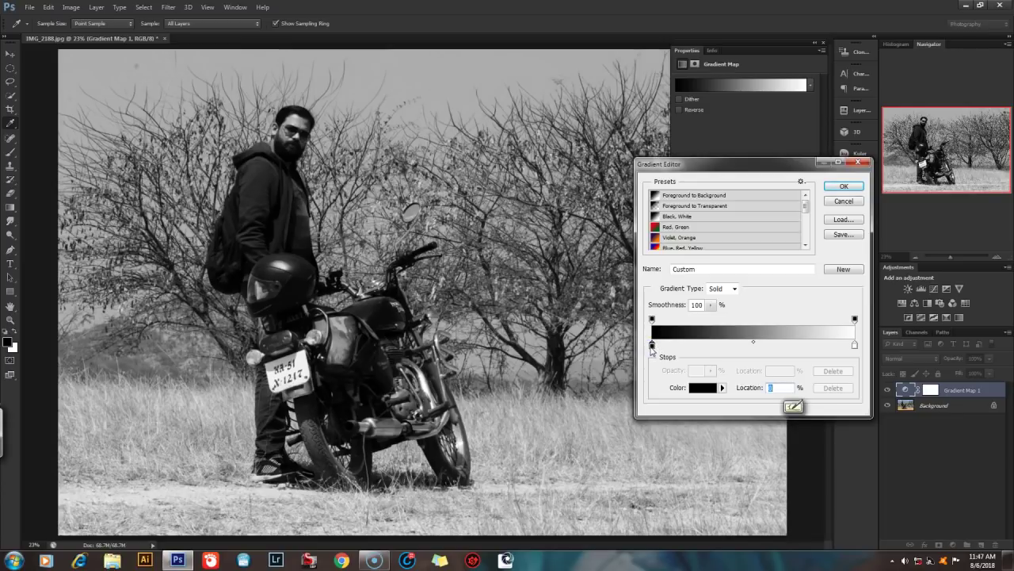
{"action": "left_click", "coordinate": [702, 392]}
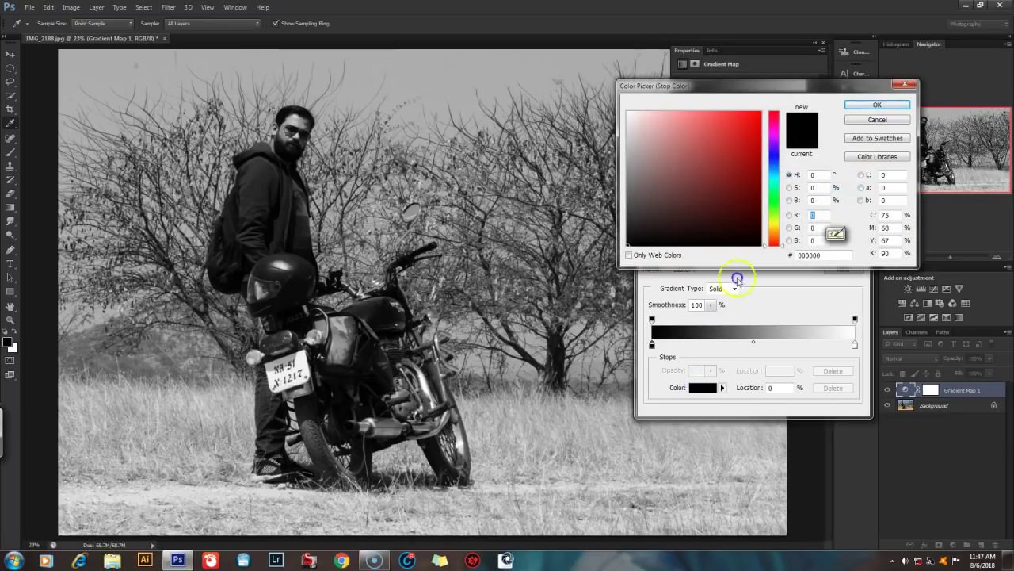
{"action": "left_click", "coordinate": [753, 115]}
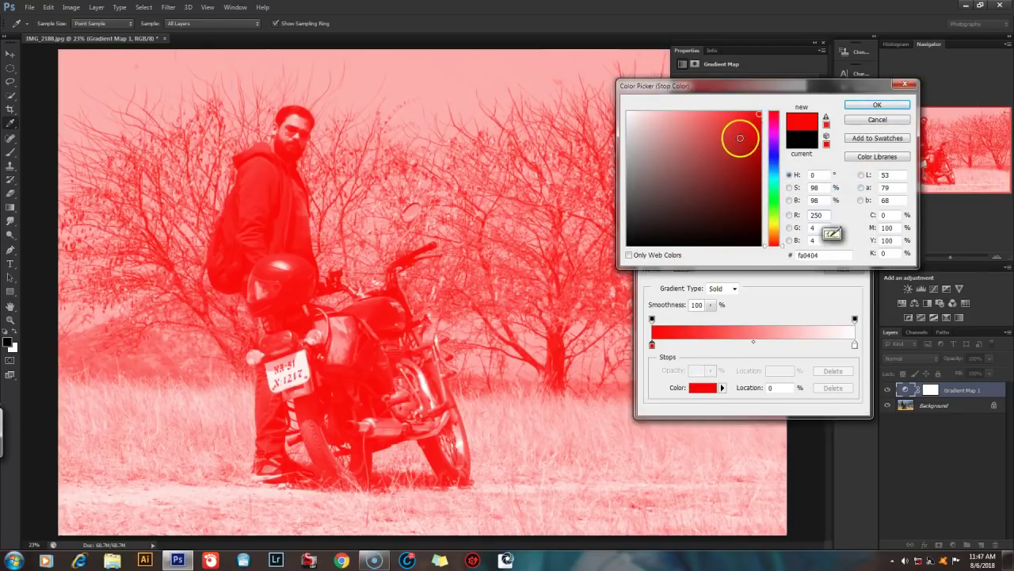
{"action": "left_click", "coordinate": [872, 105]}
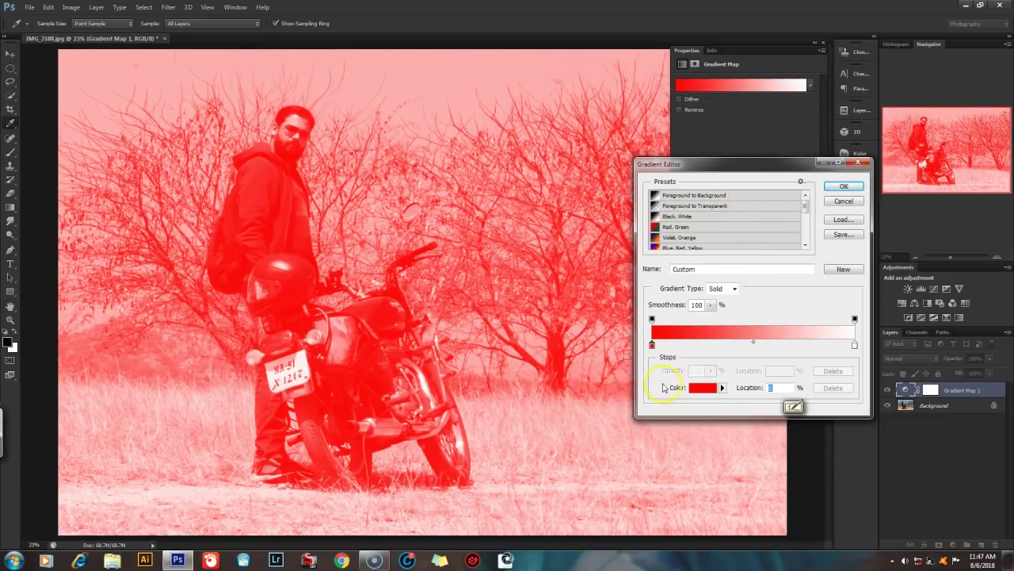
Step: Change the right white colour stop to light blue 5e9fef
{"action": "left_click", "coordinate": [855, 347]}
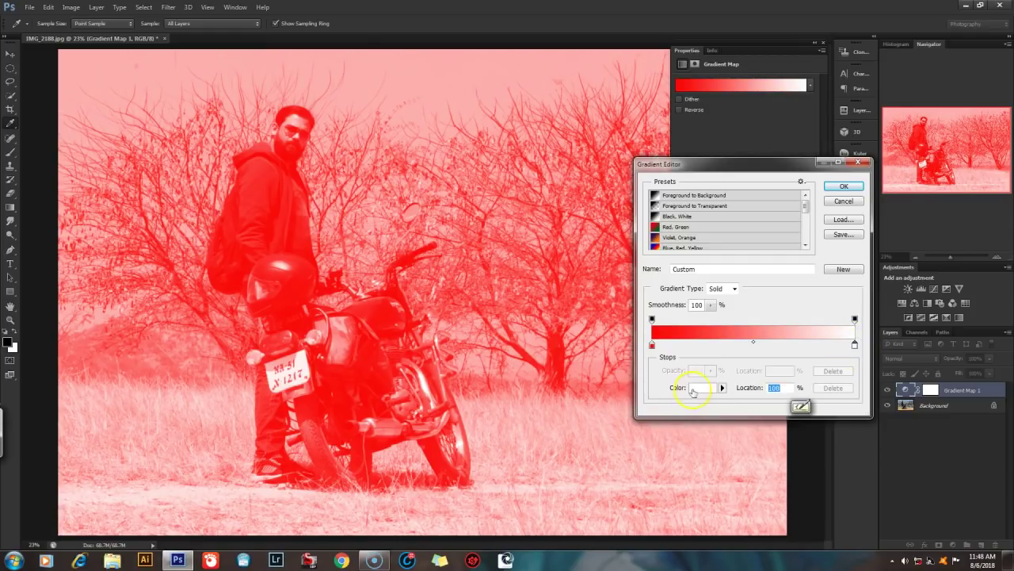
{"action": "left_click", "coordinate": [700, 388]}
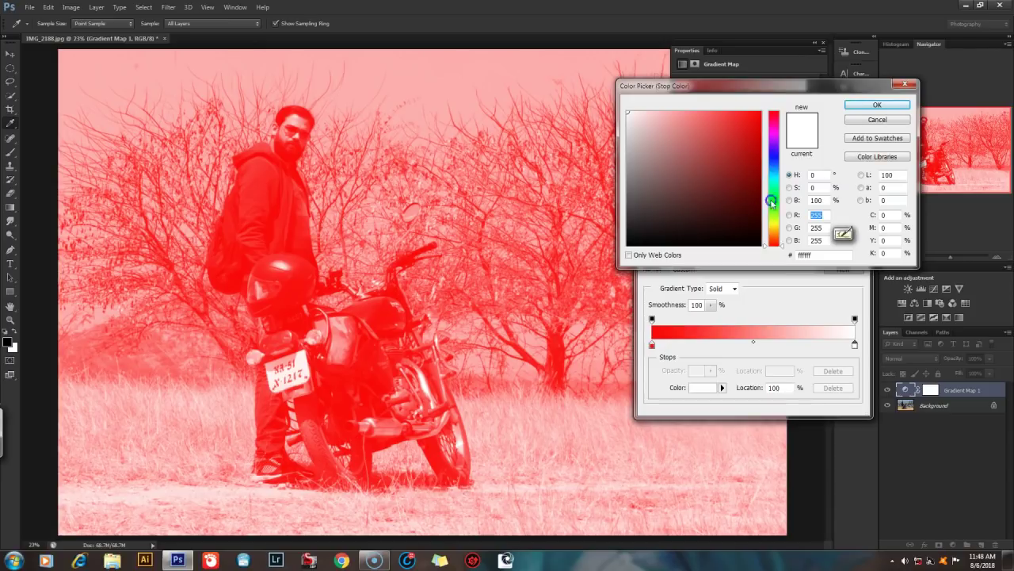
{"action": "mouse_move", "coordinate": [772, 199]}
{"action": "left_mouse_down"}
{"action": "mouse_move", "coordinate": [785, 168]}
{"action": "mouse_move", "coordinate": [707, 118]}
{"action": "left_mouse_up"}
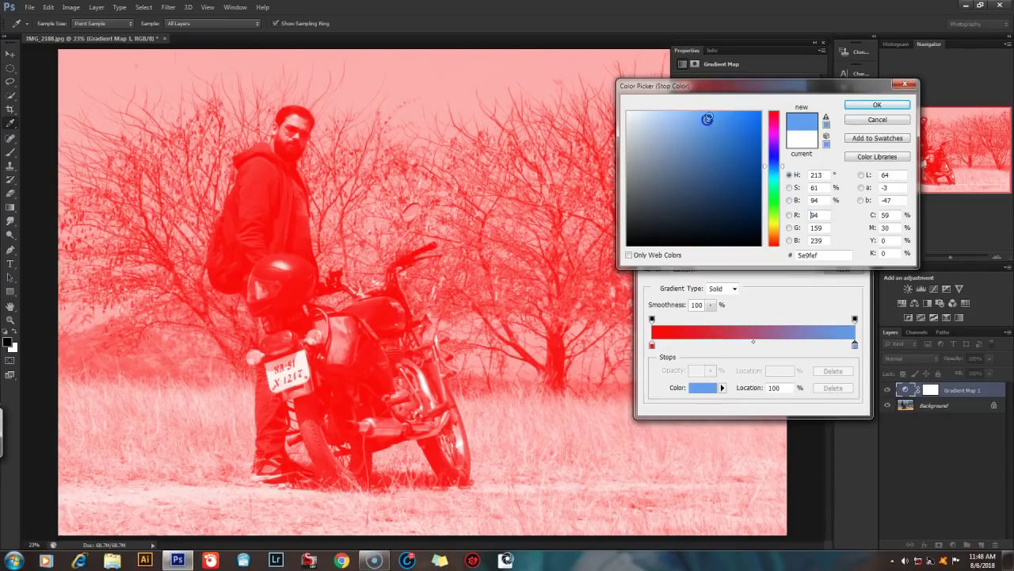
{"action": "left_click", "coordinate": [877, 105]}
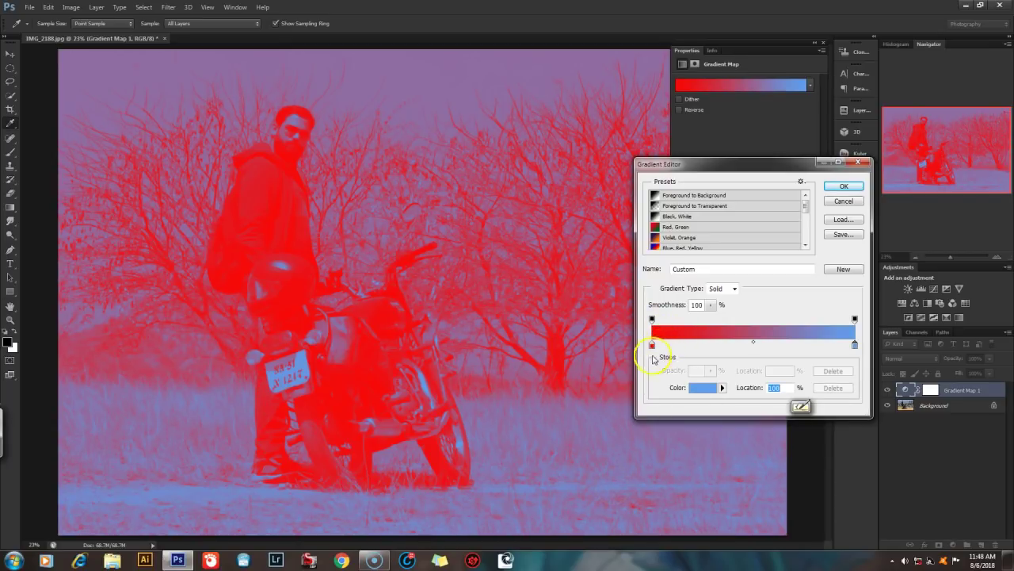
Step: Shift the midpoint diamond between the red and blue stops to rebalance the blend
{"action": "left_click", "coordinate": [386, 405]}
{"action": "mouse_move", "coordinate": [752, 342]}
{"action": "left_mouse_down"}
{"action": "mouse_move", "coordinate": [679, 330]}
{"action": "mouse_move", "coordinate": [753, 333]}
{"action": "left_mouse_up"}
{"action": "mouse_move", "coordinate": [806, 207]}
{"action": "left_mouse_down"}
{"action": "mouse_move", "coordinate": [810, 242]}
{"action": "mouse_move", "coordinate": [809, 204]}
{"action": "left_mouse_up"}
Step: Try the Red, Green preset, then switch to the Blue, Red, Yellow preset
{"action": "left_click", "coordinate": [678, 227]}
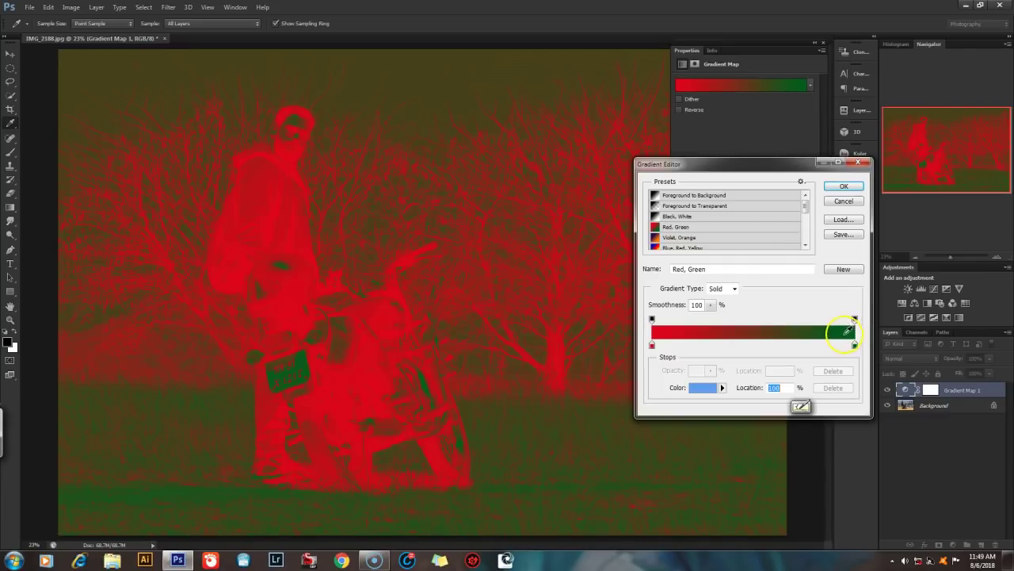
{"action": "left_click_drag", "start_coordinate": [805, 204], "coordinate": [809, 216]}
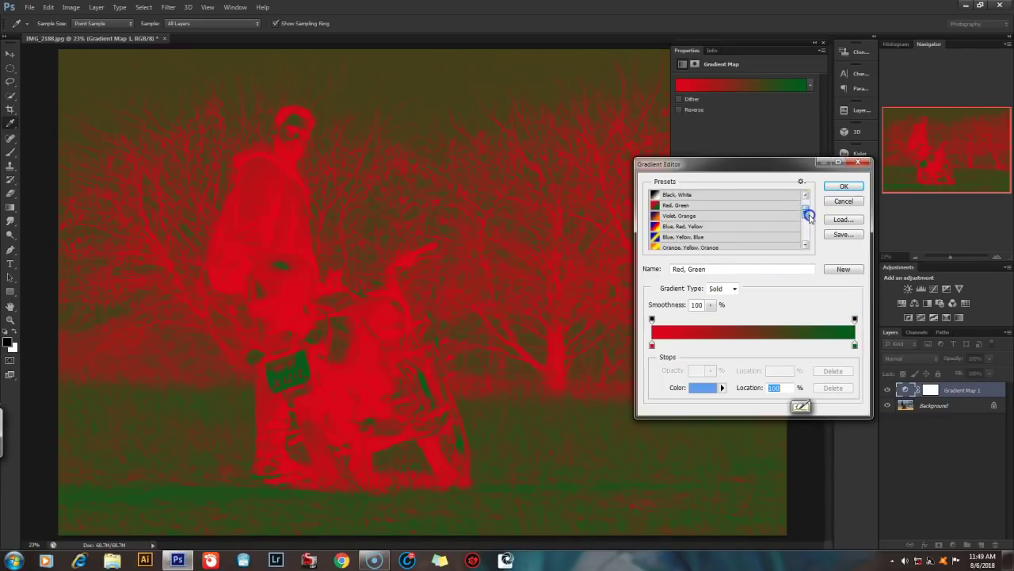
{"action": "left_click", "coordinate": [680, 228]}
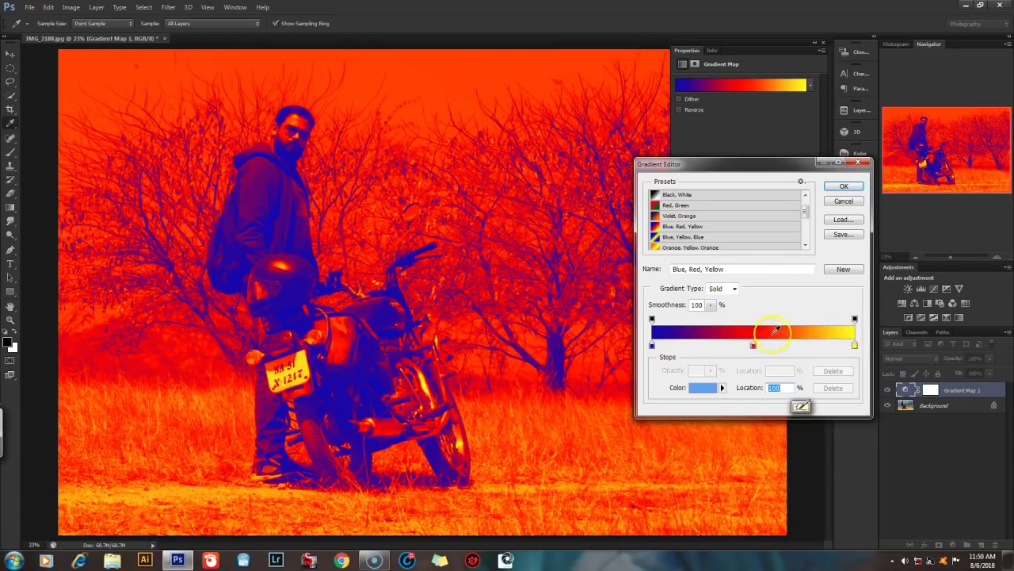
Step: Accept the Blue, Red, Yellow gradient and collapse the Properties panel to icons
{"action": "left_click", "coordinate": [843, 188]}
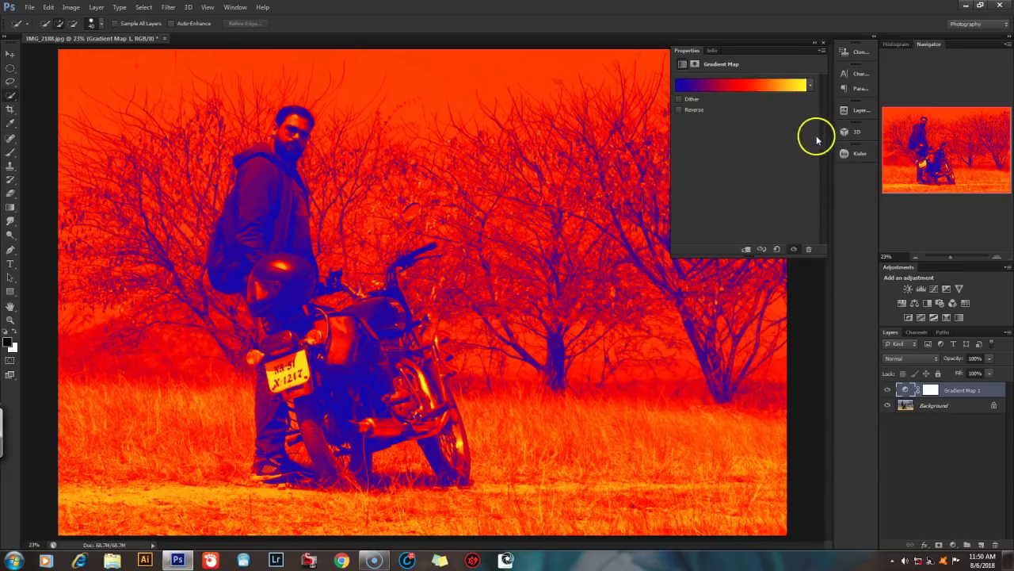
{"action": "left_click", "coordinate": [815, 42]}
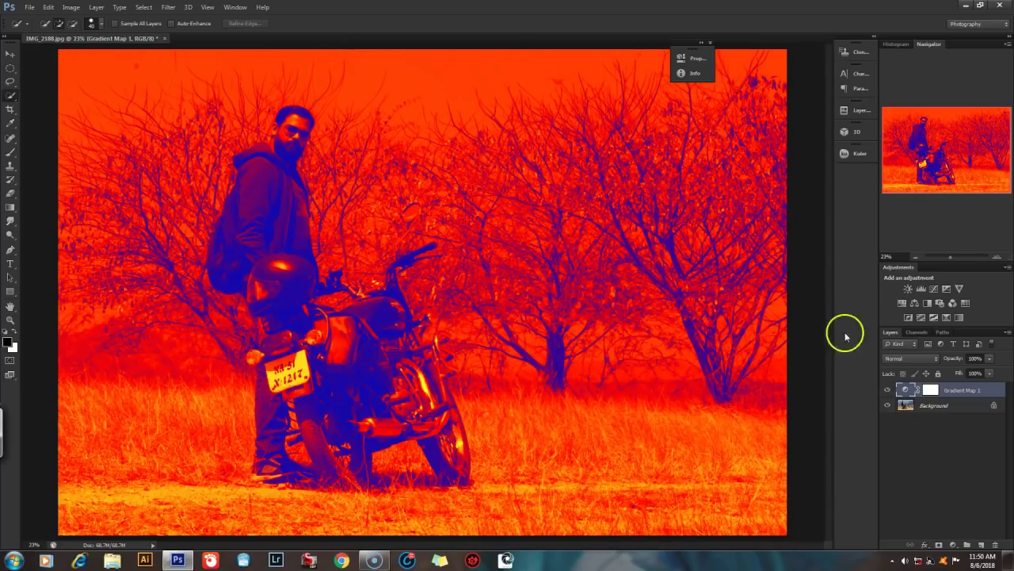
Step: Select Gradient Map 1's white layer mask thumbnail as the editing target
{"action": "left_click", "coordinate": [929, 390]}
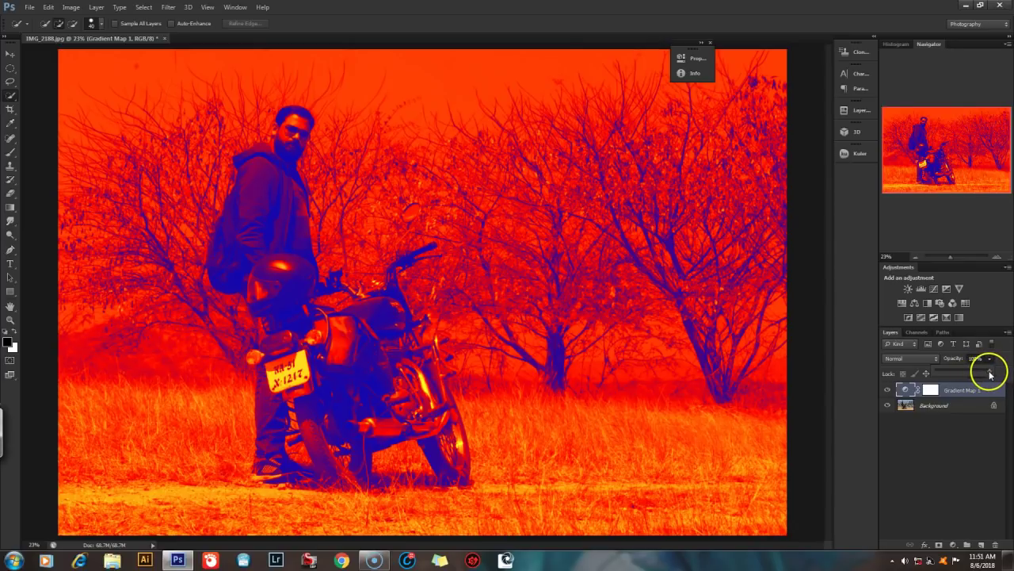
Step: Reduce Gradient Map 1's opacity from 100% to 22%, trying about 32% and 15% along the way
{"action": "left_click_drag", "start_coordinate": [990, 374], "coordinate": [962, 366]}
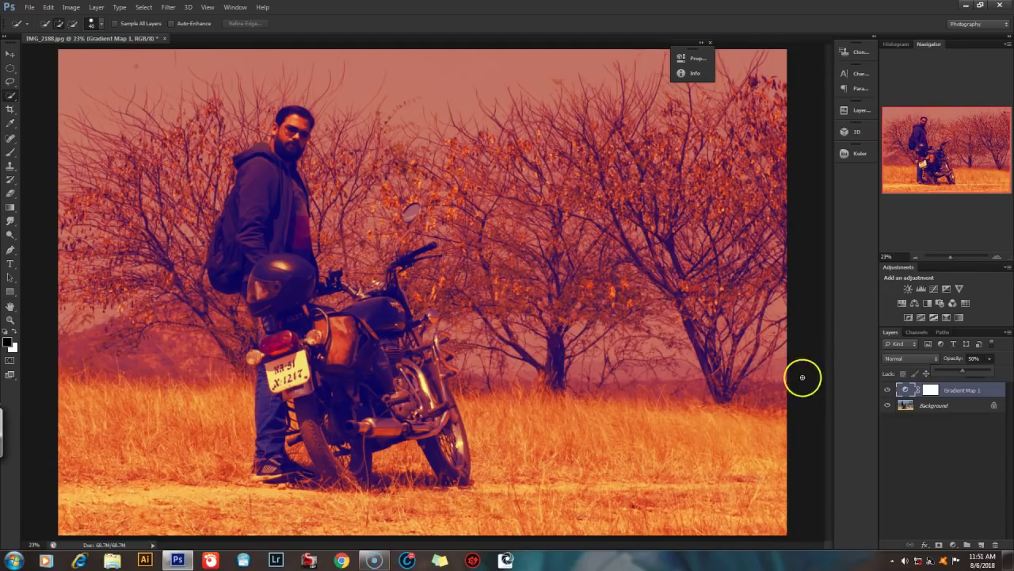
{"action": "left_click_drag", "start_coordinate": [955, 367], "coordinate": [944, 369]}
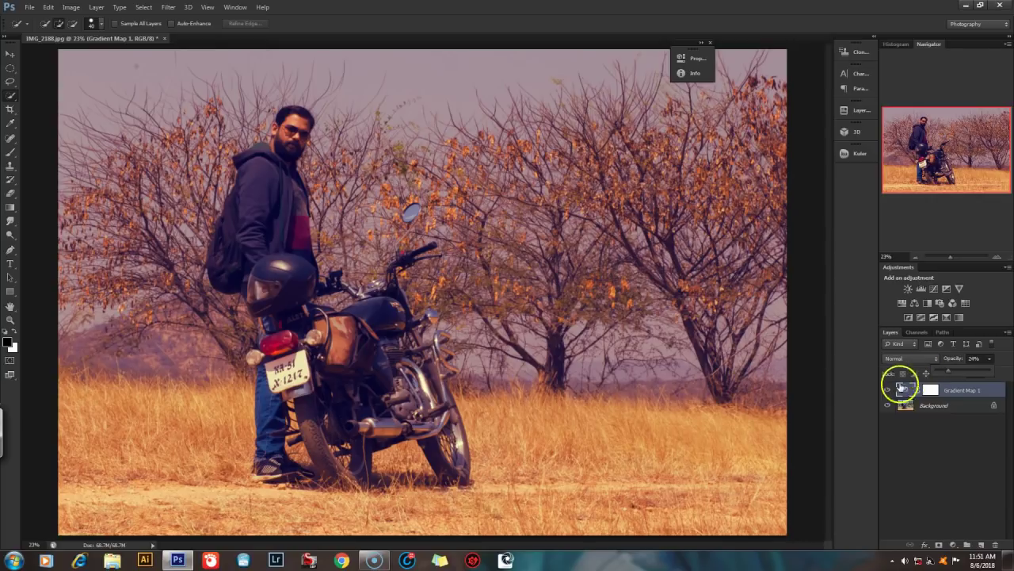
{"action": "left_click_drag", "start_coordinate": [950, 369], "coordinate": [945, 372]}
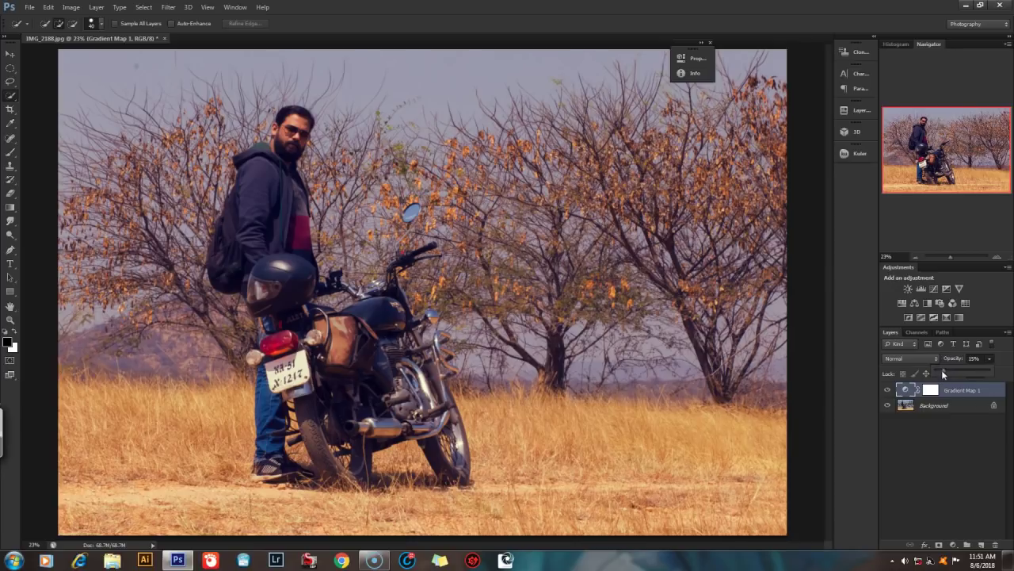
{"action": "mouse_move", "coordinate": [945, 380]}
{"action": "left_mouse_down"}
{"action": "mouse_move", "coordinate": [961, 379]}
{"action": "mouse_move", "coordinate": [938, 379]}
{"action": "mouse_move", "coordinate": [947, 382]}
{"action": "left_mouse_up"}
{"action": "left_click_drag", "start_coordinate": [946, 356], "coordinate": [951, 359]}
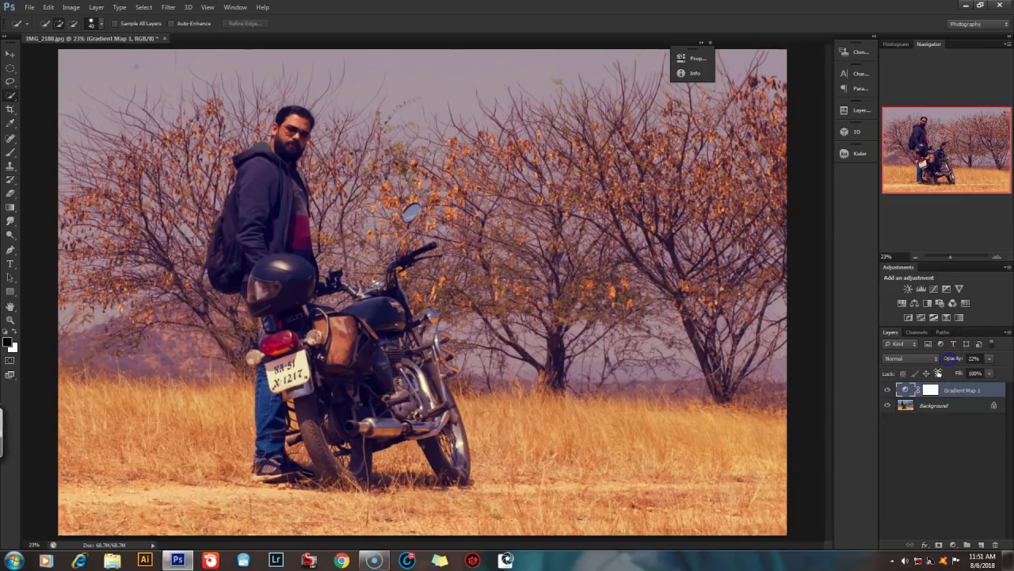
Step: Toggle Gradient Map 1's visibility twice to compare, then reopen its properties
{"action": "left_click", "coordinate": [887, 390]}
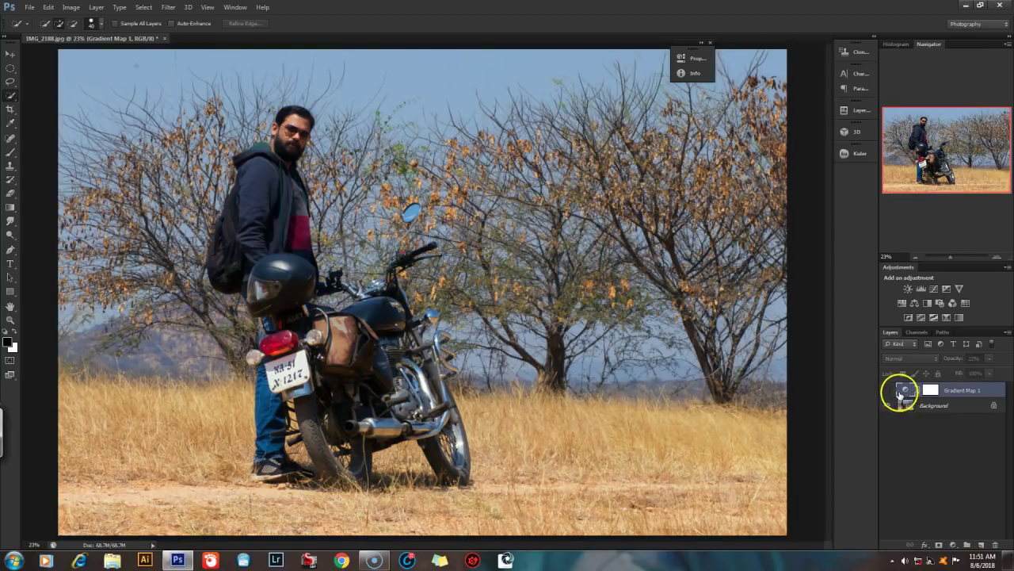
{"action": "left_click", "coordinate": [888, 390]}
{"action": "left_click", "coordinate": [887, 390]}
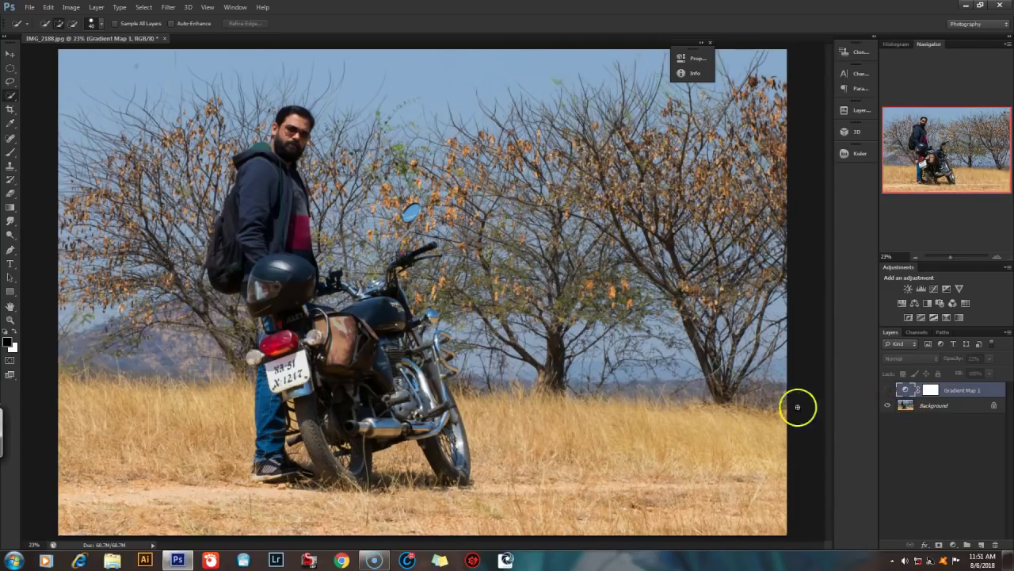
{"action": "left_click", "coordinate": [887, 390]}
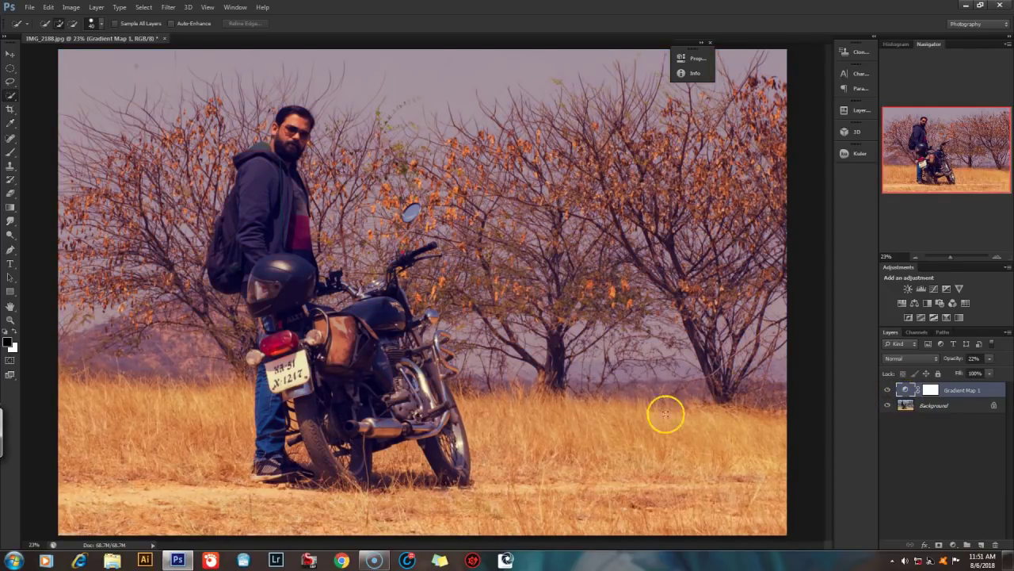
{"action": "double_click", "coordinate": [906, 390]}
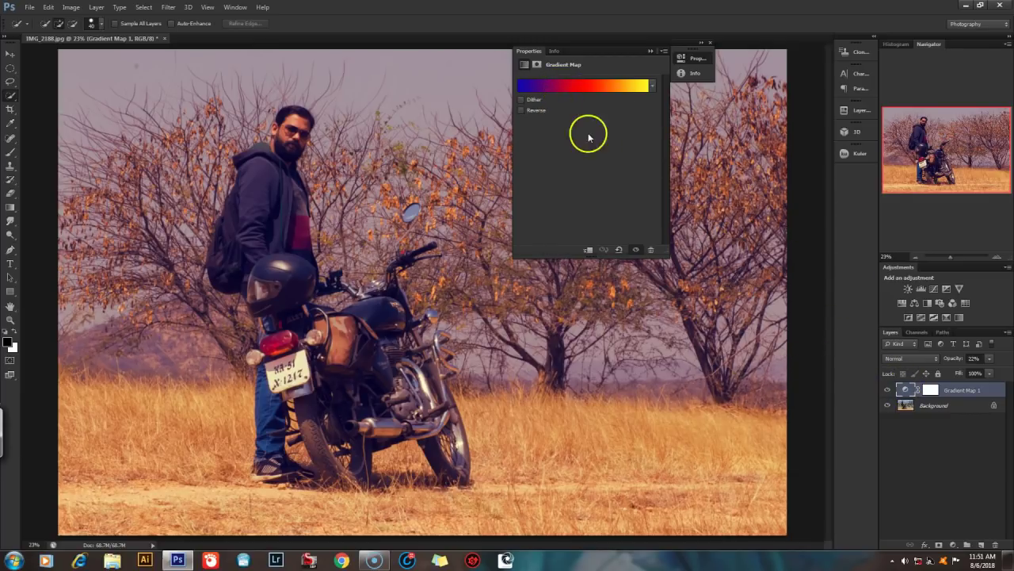
Step: Reopen the Gradient Editor on Gradient Map 1's Blue, Red, Yellow gradient and scroll its presets
{"action": "left_click", "coordinate": [583, 87]}
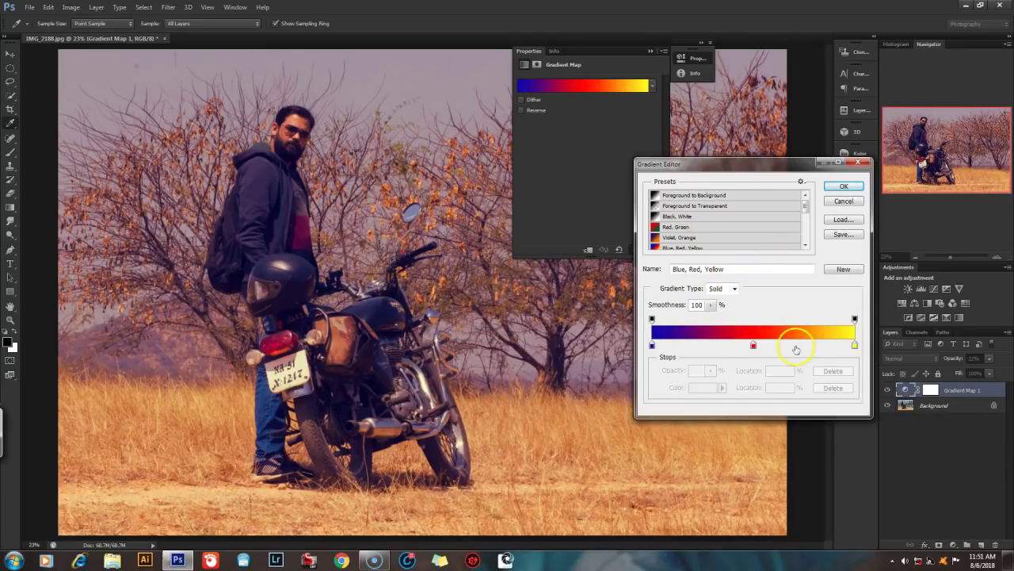
{"action": "left_click_drag", "start_coordinate": [806, 214], "coordinate": [804, 244]}
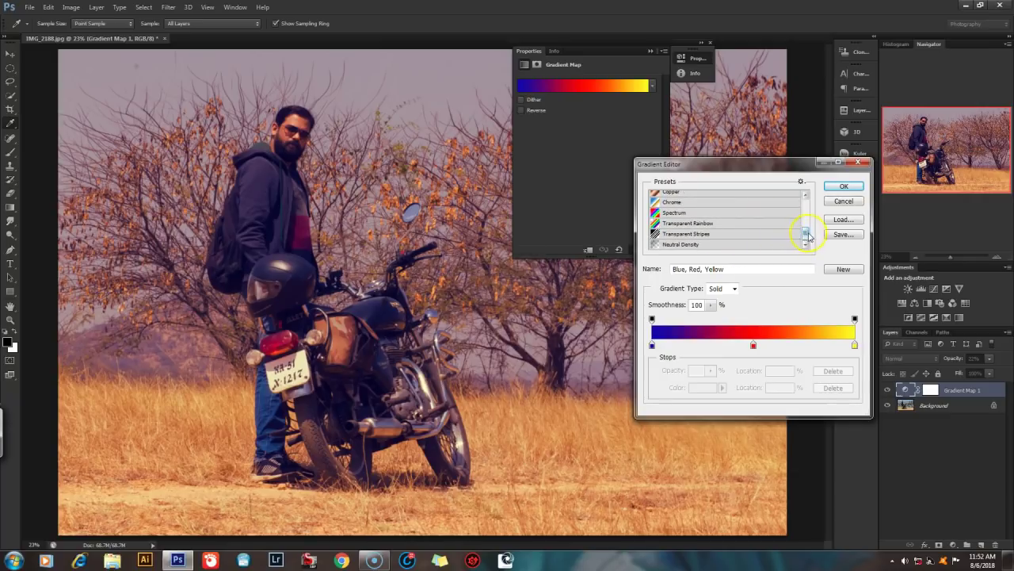
{"action": "left_click_drag", "start_coordinate": [806, 234], "coordinate": [810, 204]}
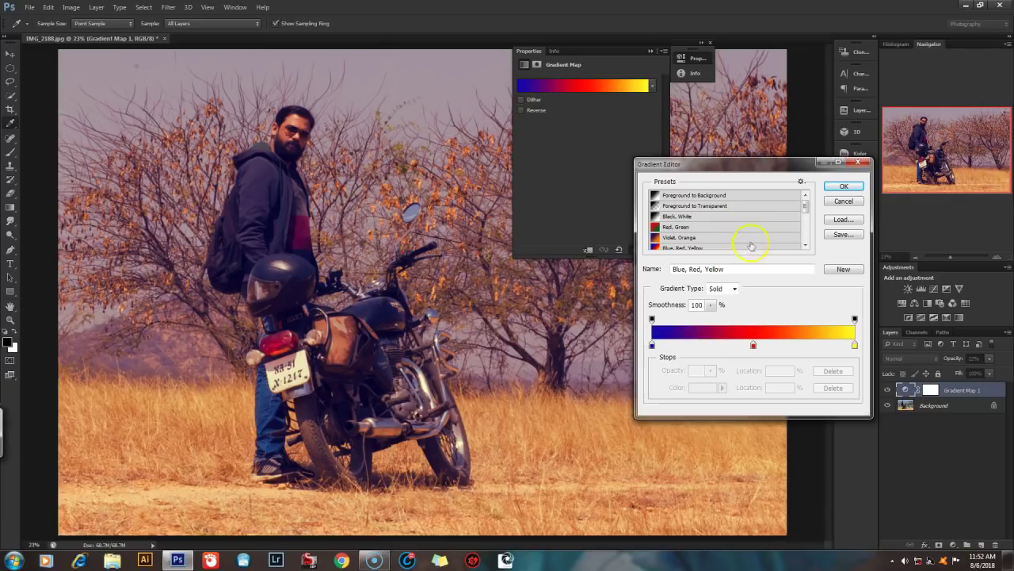
{"action": "mouse_move", "coordinate": [806, 210]}
{"action": "left_mouse_down"}
{"action": "mouse_move", "coordinate": [805, 224]}
{"action": "mouse_move", "coordinate": [806, 206]}
{"action": "left_mouse_up"}
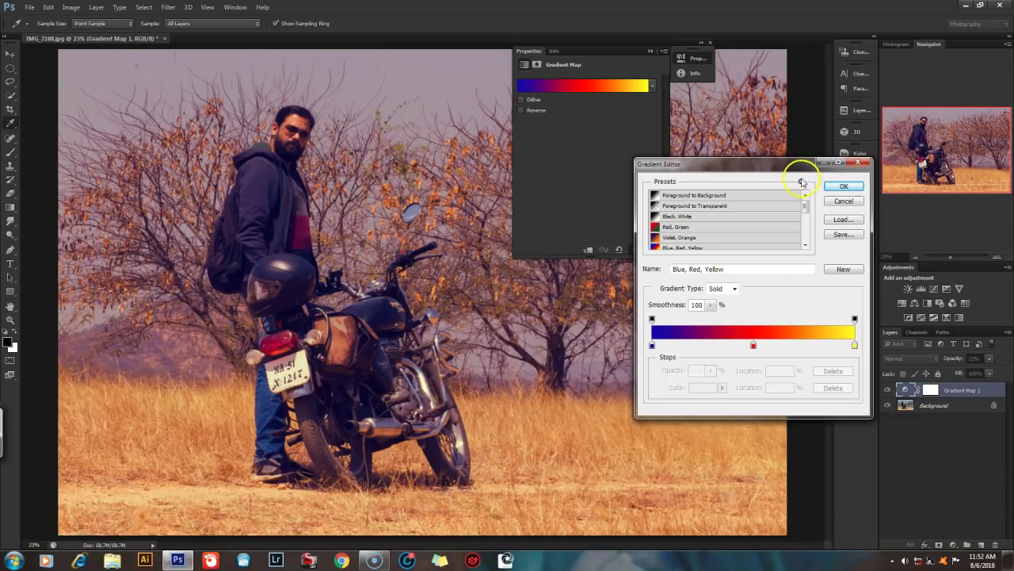
{"action": "left_click", "coordinate": [801, 182]}
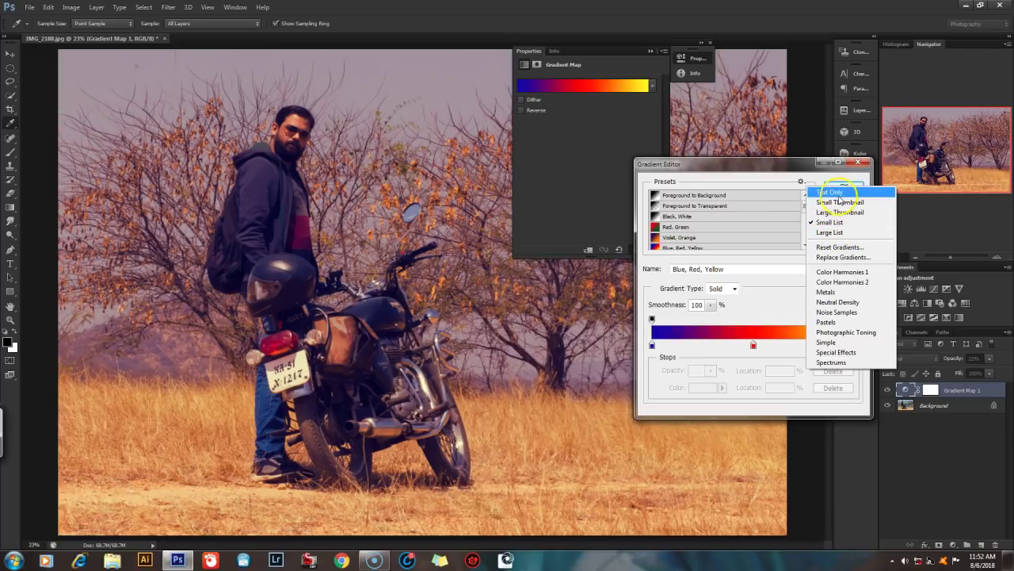
Step: Cycle the preset view through Text Only, Small Thumbnail, Large Thumbnail and Small List, ending on Large List
{"action": "left_click", "coordinate": [839, 193]}
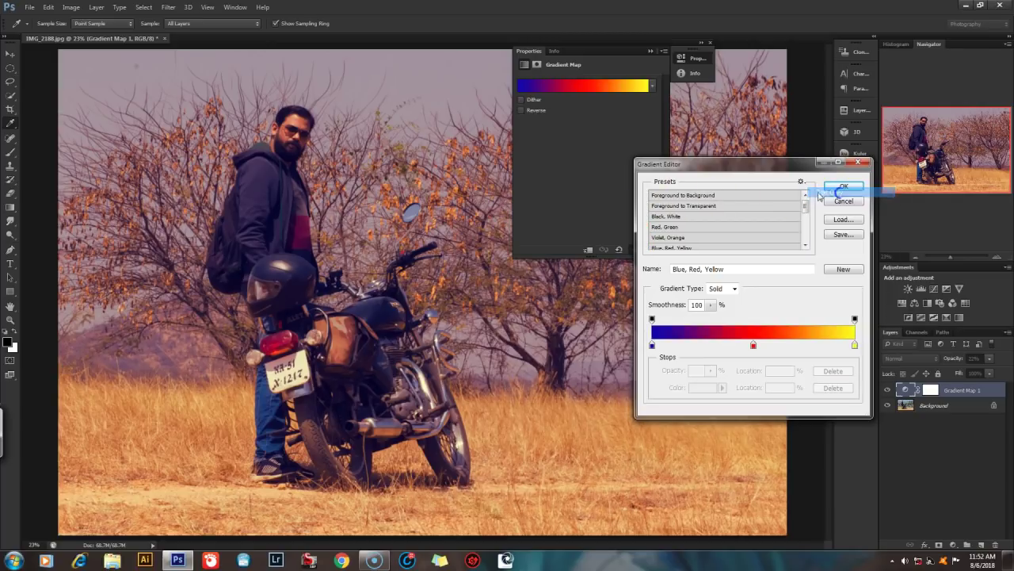
{"action": "left_click", "coordinate": [800, 181]}
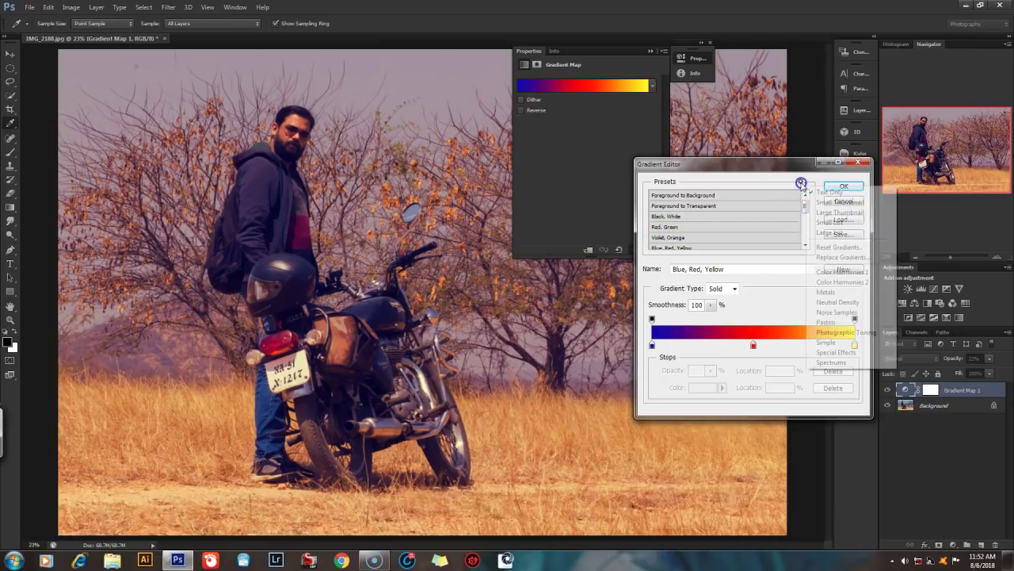
{"action": "left_click", "coordinate": [840, 203]}
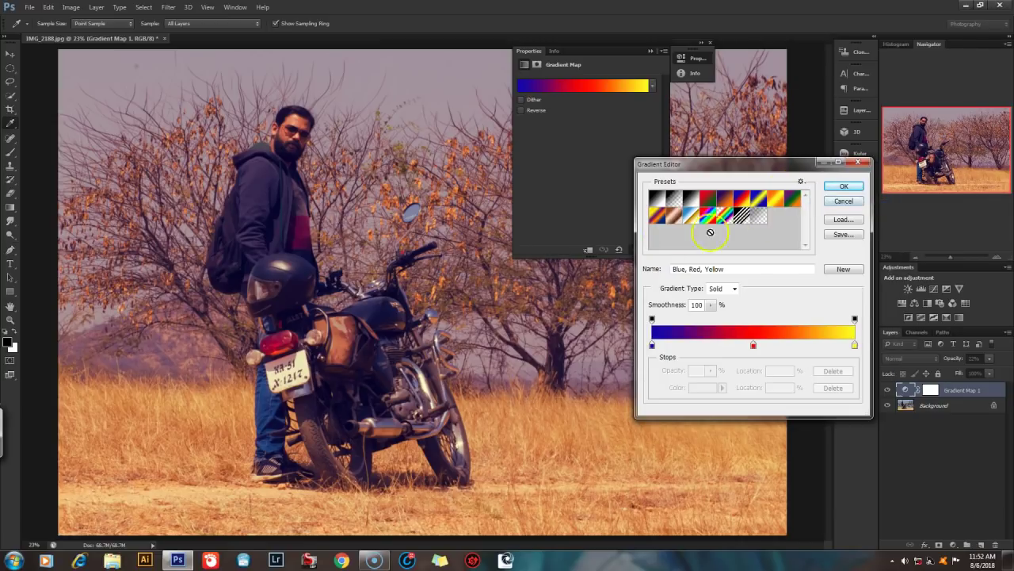
{"action": "left_click", "coordinate": [800, 181]}
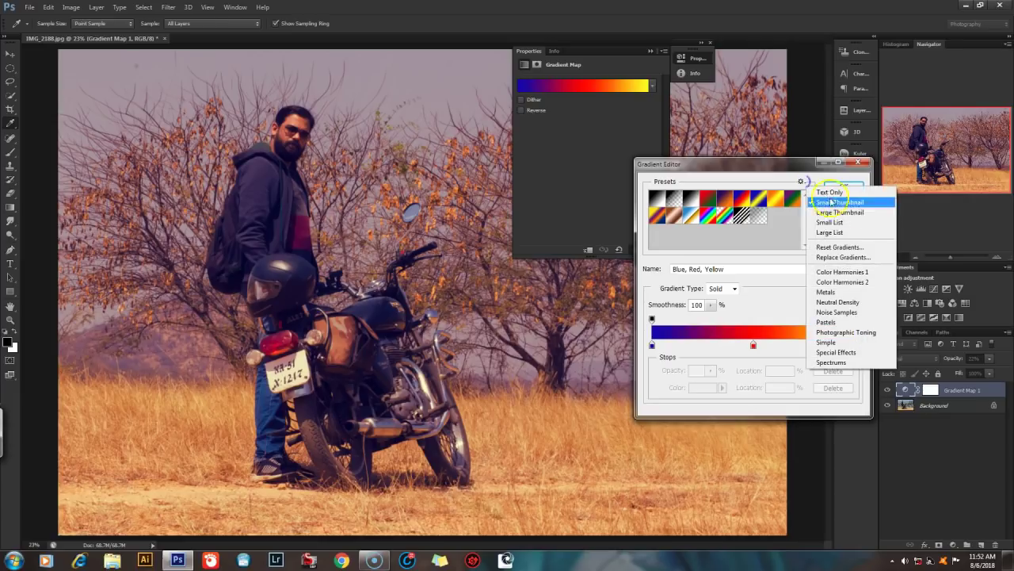
{"action": "left_click", "coordinate": [840, 213]}
{"action": "left_click", "coordinate": [800, 182]}
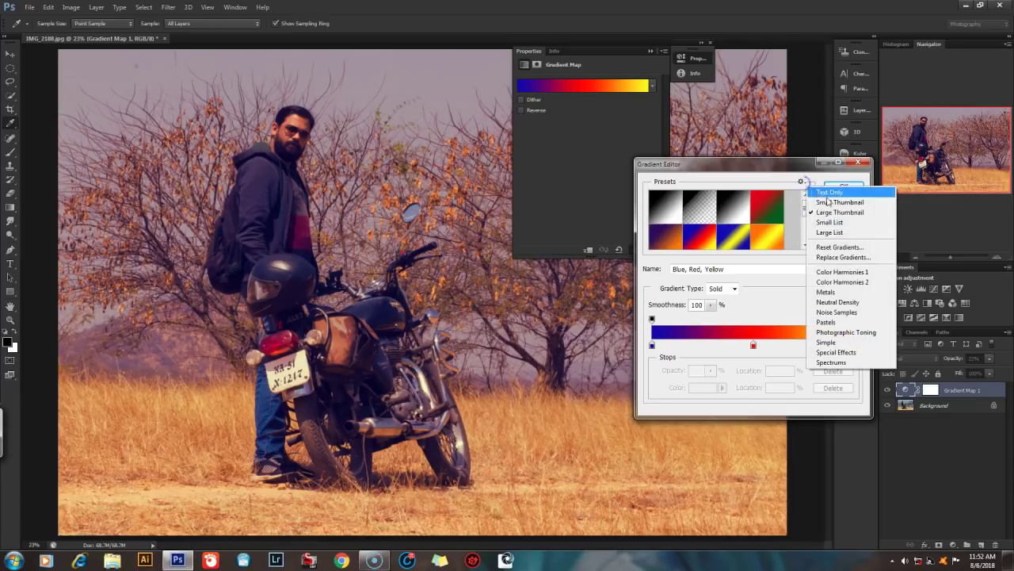
{"action": "left_click", "coordinate": [834, 222]}
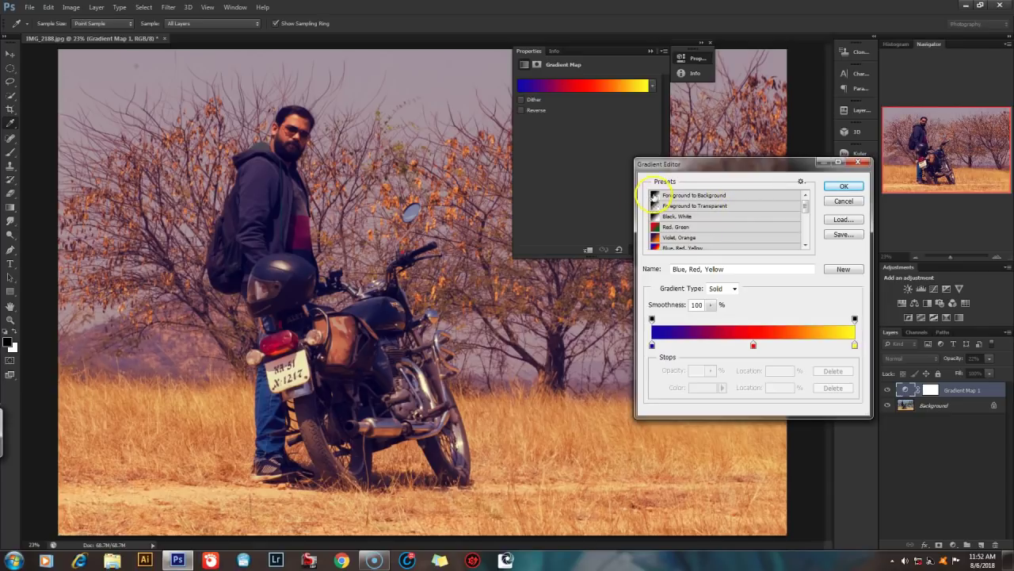
{"action": "left_click", "coordinate": [801, 182]}
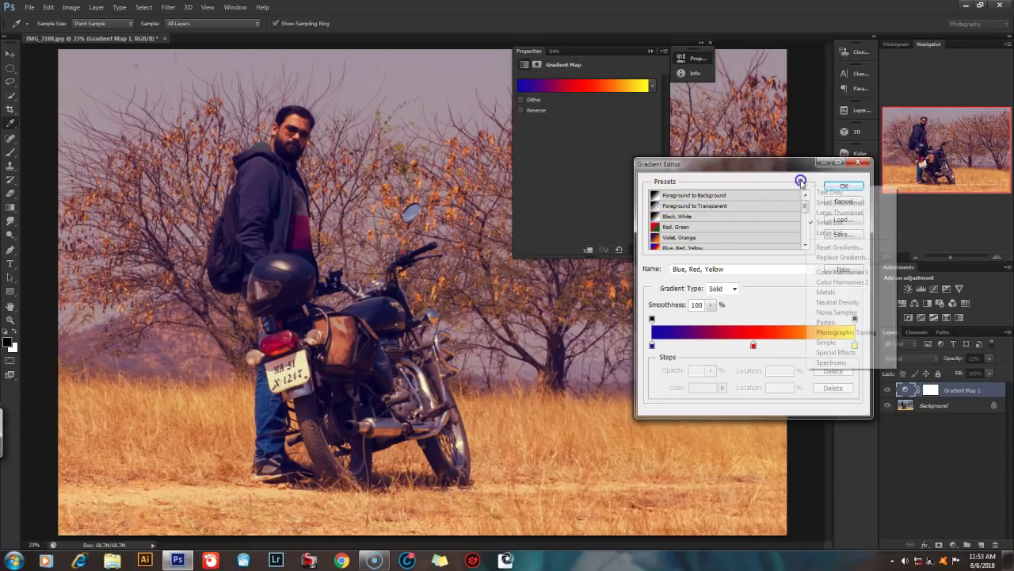
{"action": "left_click", "coordinate": [821, 234]}
{"action": "left_click", "coordinate": [803, 183]}
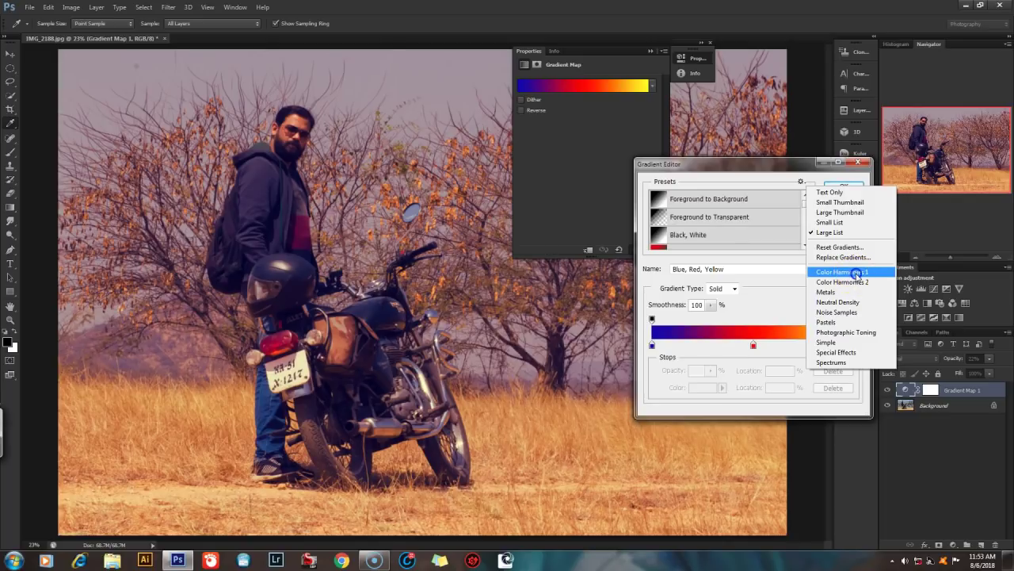
Step: Load the Color Harmonies 1 gradient library, replacing the current presets
{"action": "left_click", "coordinate": [858, 274]}
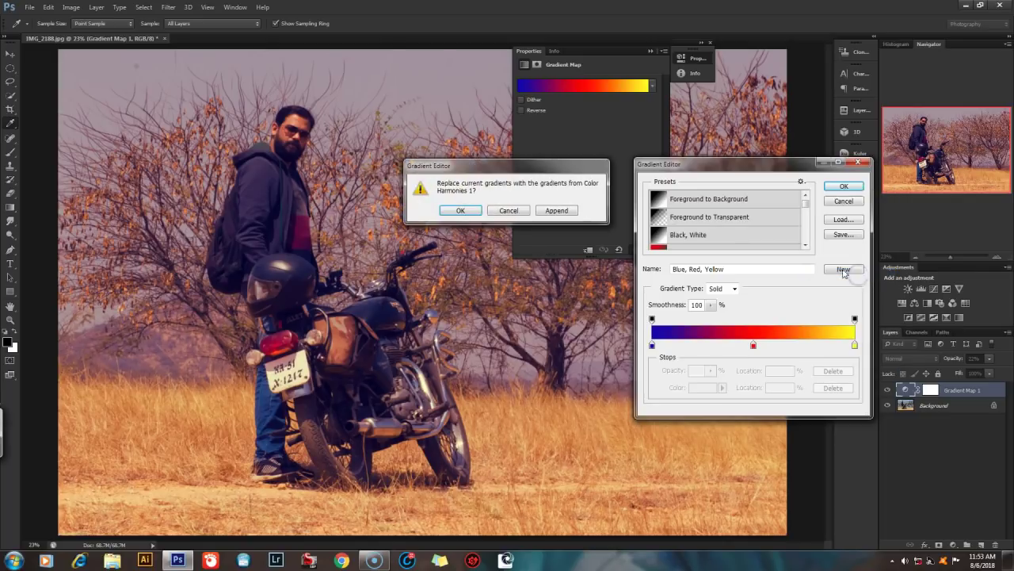
{"action": "left_click_drag", "start_coordinate": [503, 169], "coordinate": [538, 190]}
{"action": "left_click", "coordinate": [500, 216]}
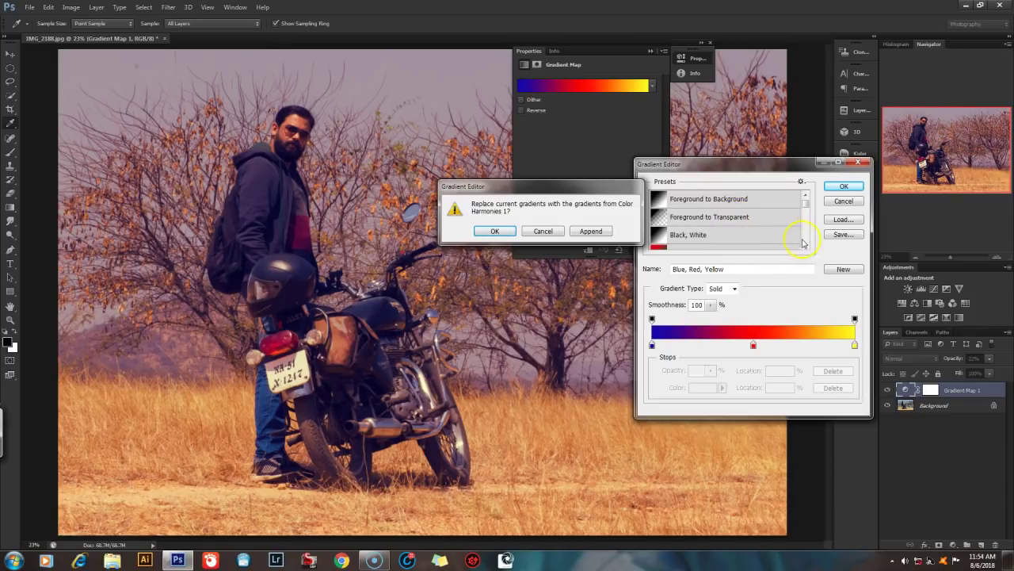
{"action": "left_click", "coordinate": [494, 231]}
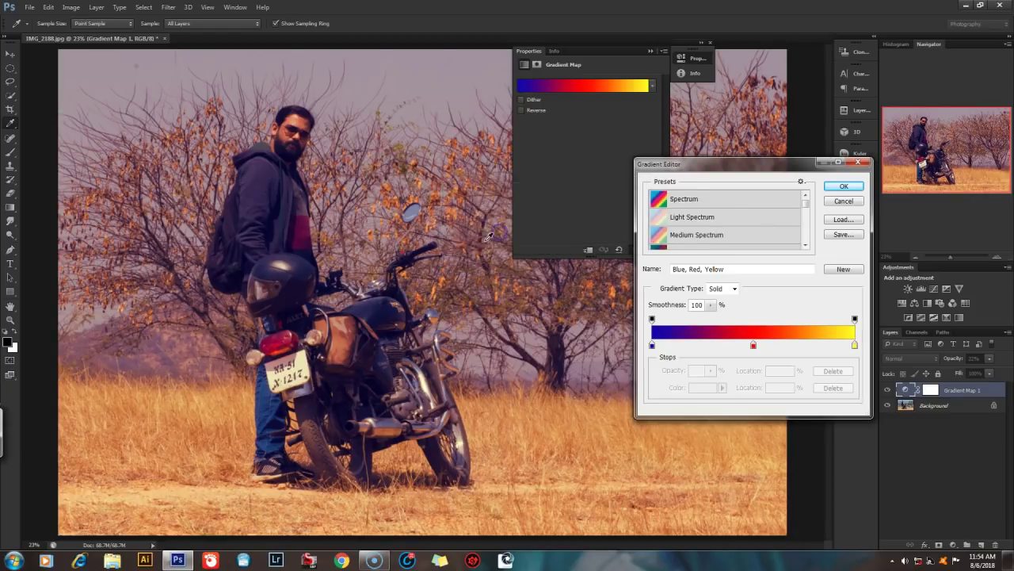
Step: Show presets as small thumbnails and apply the Orange, Blue gradient to the map
{"action": "left_click", "coordinate": [800, 181]}
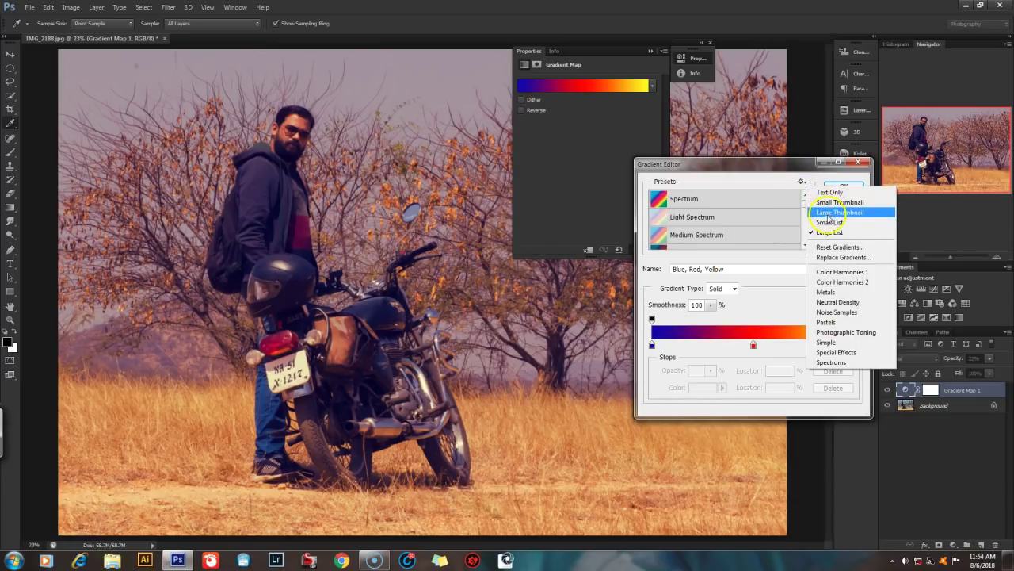
{"action": "left_click", "coordinate": [833, 205]}
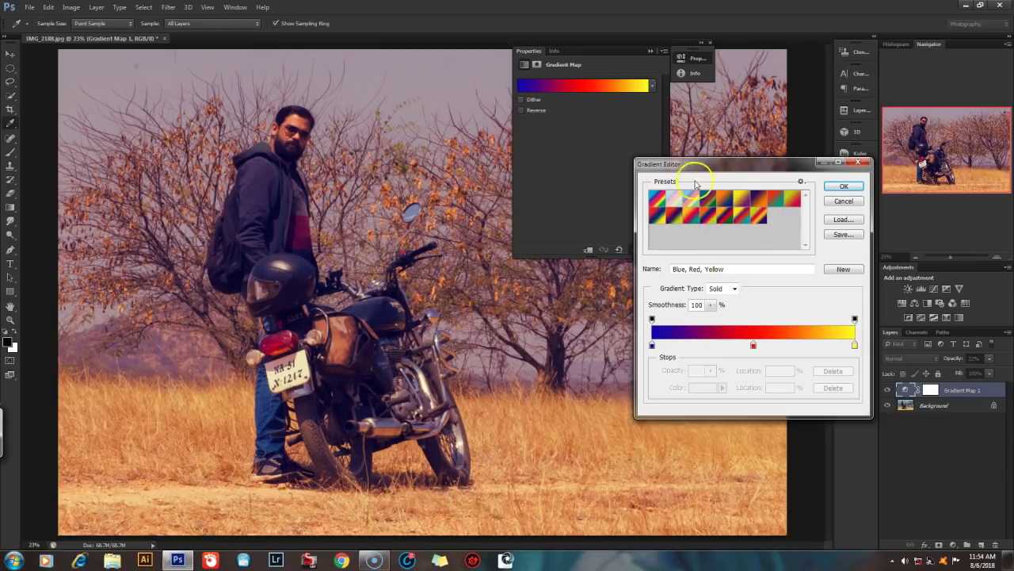
{"action": "left_click", "coordinate": [722, 204]}
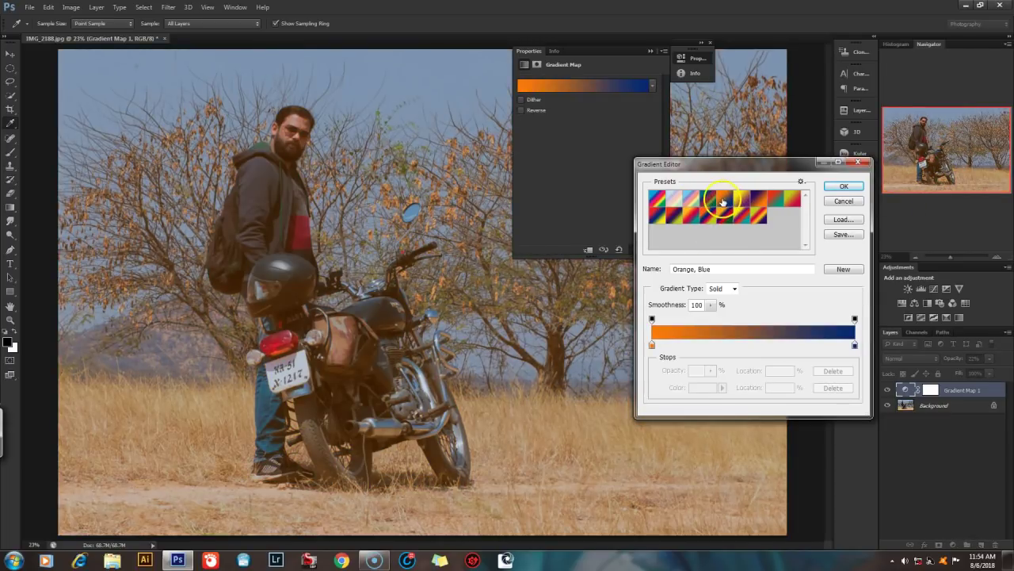
Step: In a named list, try Light Spectrum and Yellow-Green, Red-Violet, then apply Yellow-Green, Red, Orange, Blue
{"action": "left_click", "coordinate": [800, 182]}
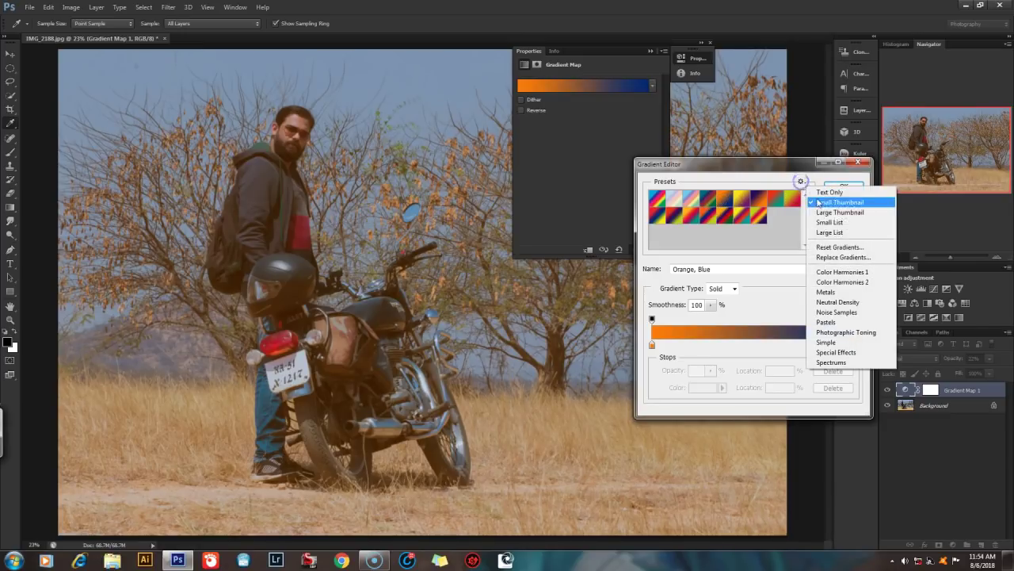
{"action": "left_click", "coordinate": [834, 233]}
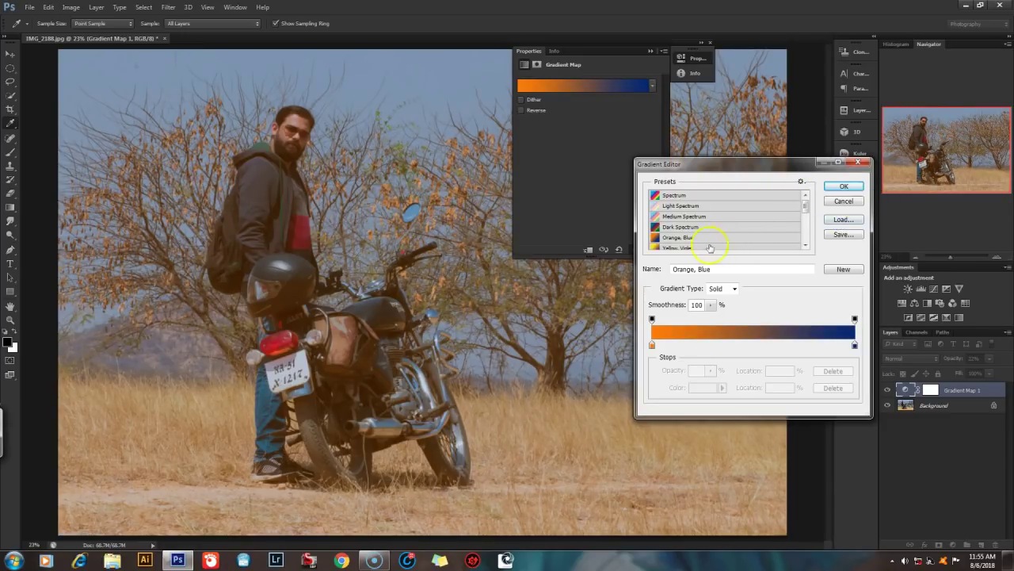
{"action": "left_click", "coordinate": [681, 206]}
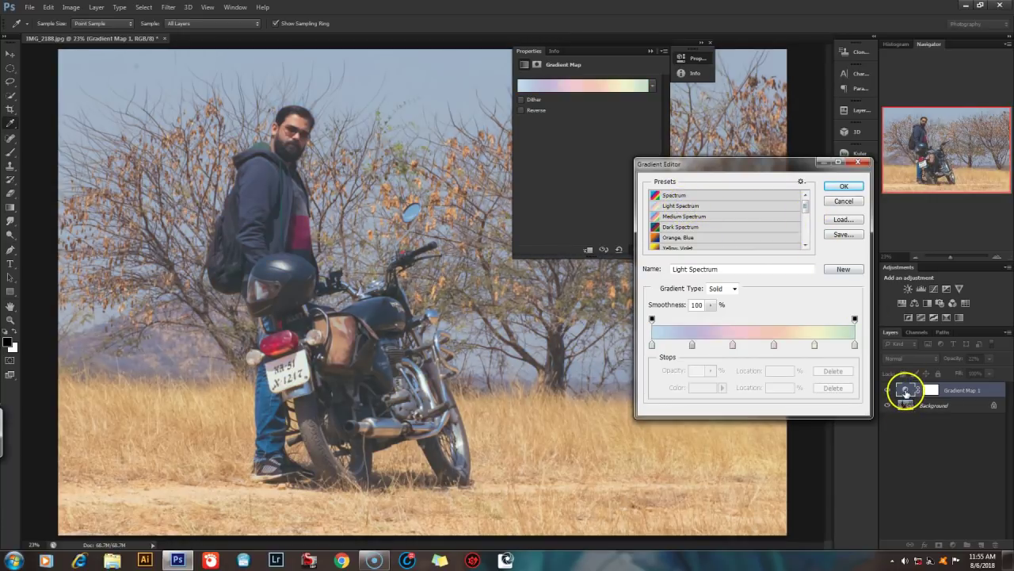
{"action": "left_click_drag", "start_coordinate": [805, 207], "coordinate": [805, 221]}
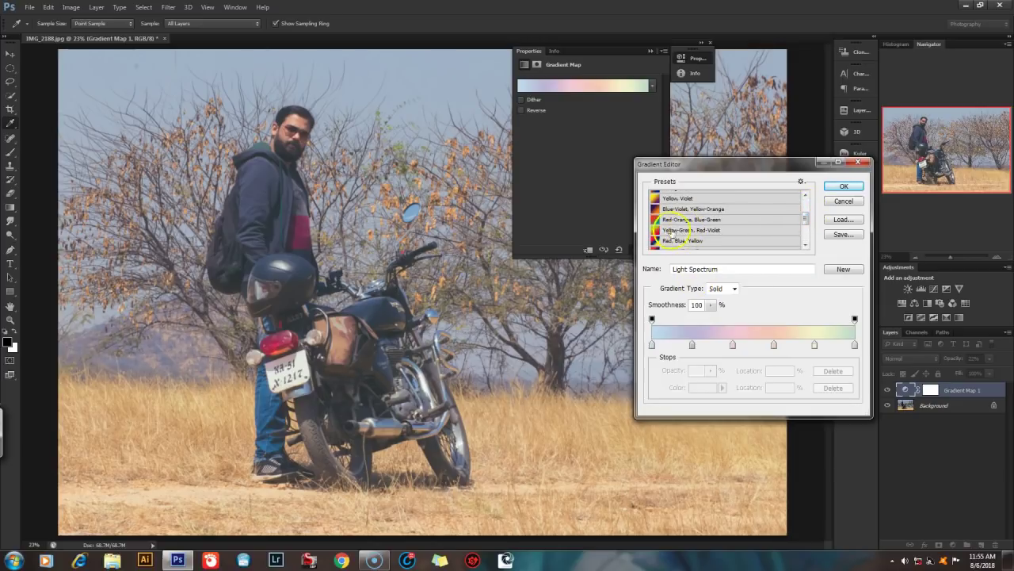
{"action": "left_click", "coordinate": [703, 231]}
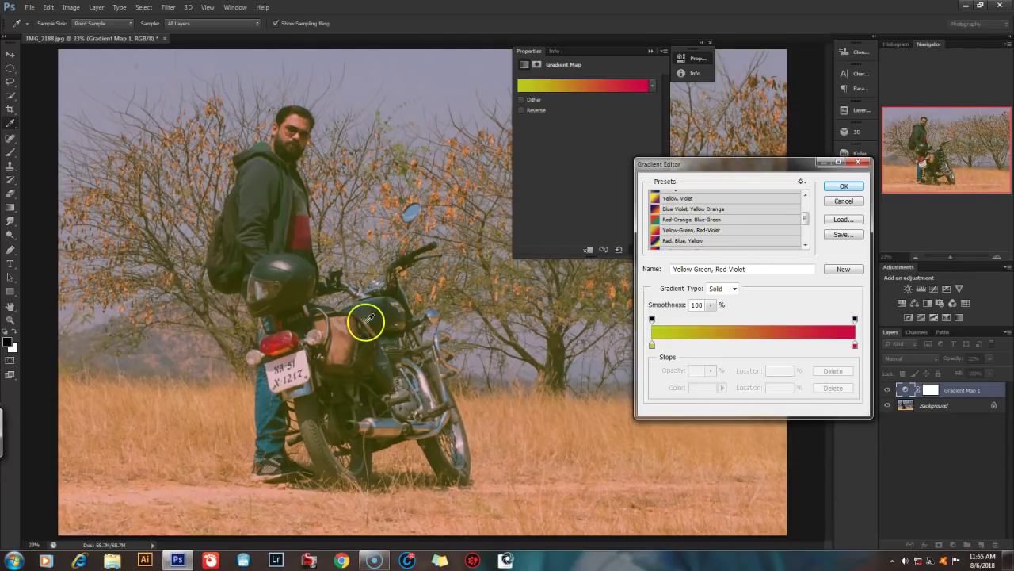
{"action": "left_click_drag", "start_coordinate": [806, 225], "coordinate": [805, 237]}
{"action": "left_click", "coordinate": [716, 244]}
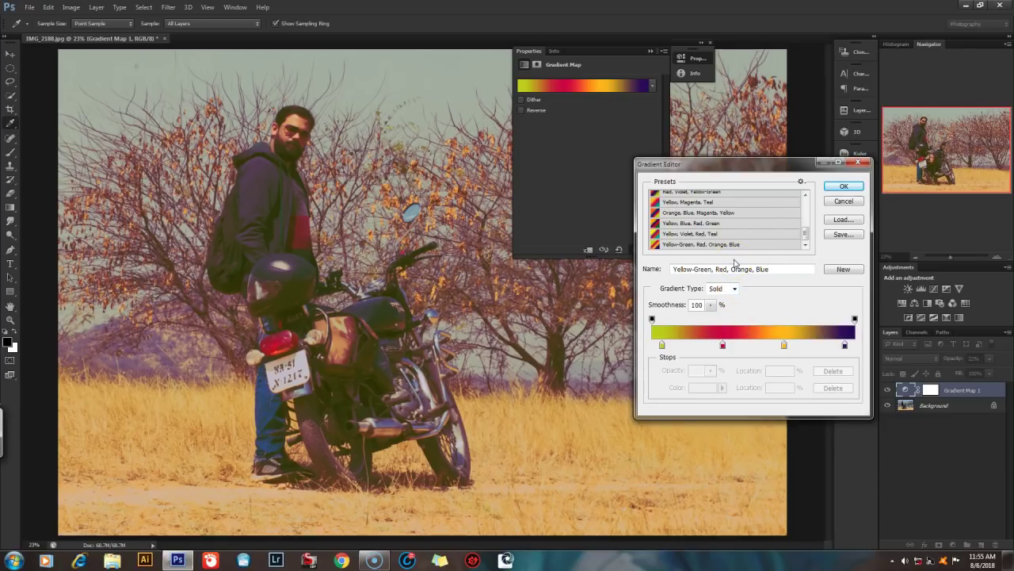
{"action": "left_click", "coordinate": [800, 182]}
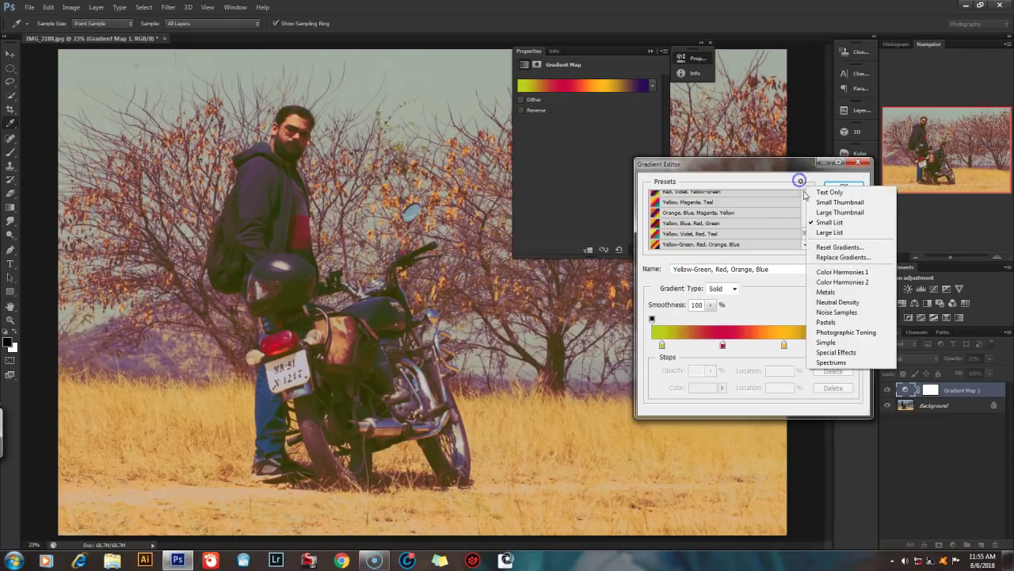
Step: Replace the gradient presets with the Pastels set
{"action": "left_click", "coordinate": [836, 323]}
{"action": "left_click", "coordinate": [497, 231]}
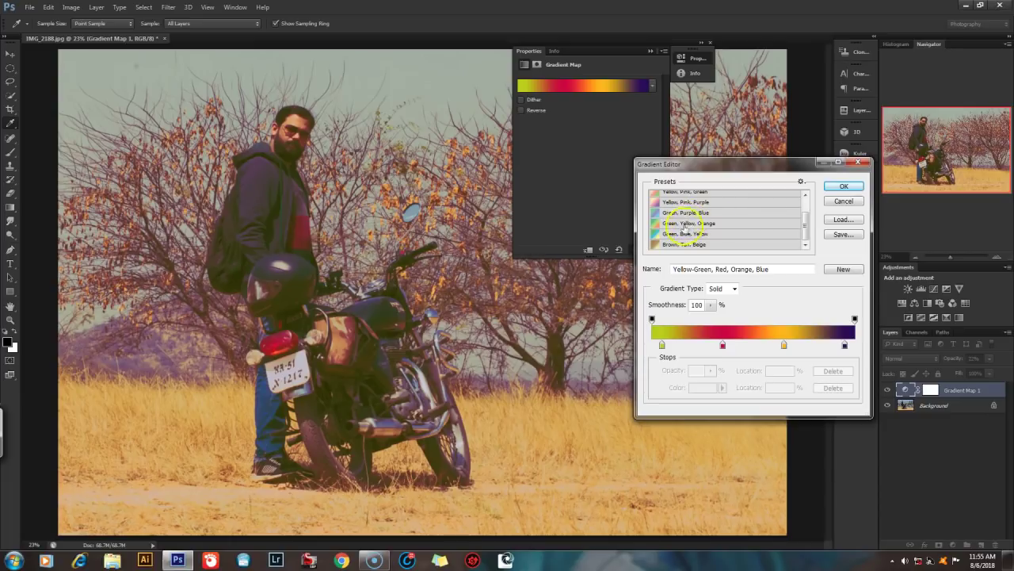
{"action": "left_click_drag", "start_coordinate": [808, 223], "coordinate": [809, 198]}
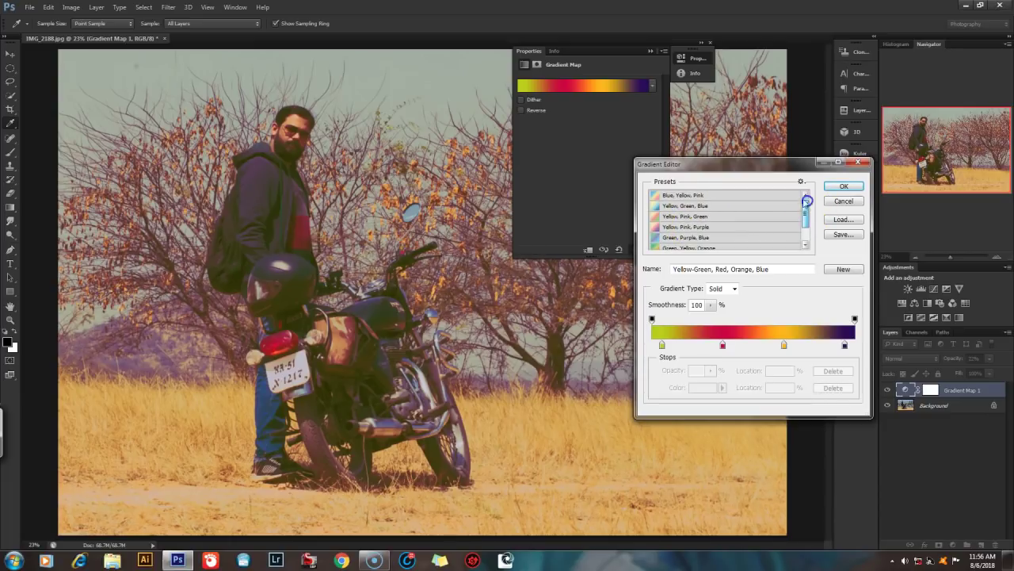
Step: Try Blue, Yellow, Pink and other Pastels presets, settling on Green, Yellow, Orange
{"action": "left_click", "coordinate": [679, 196]}
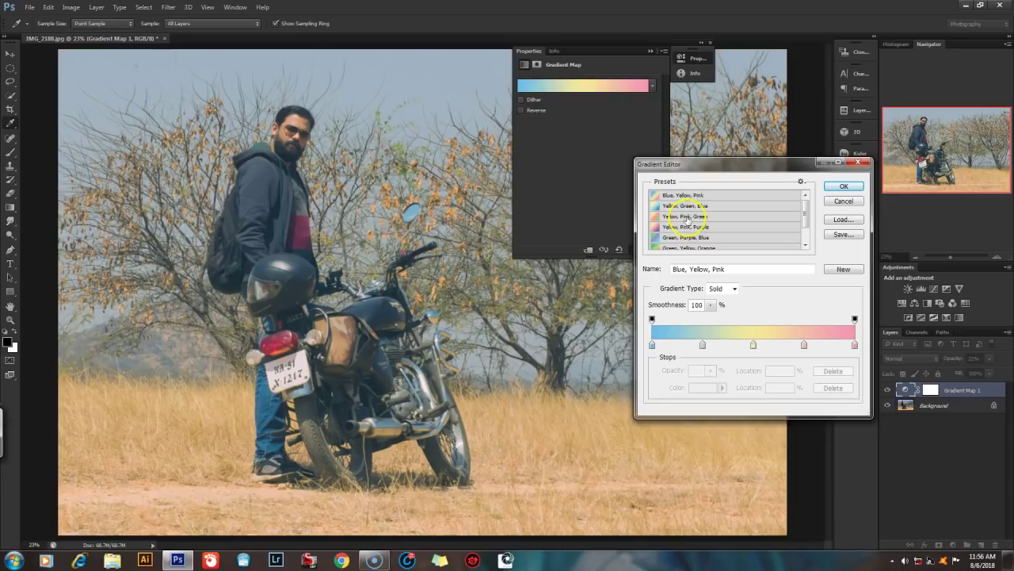
{"action": "left_click", "coordinate": [694, 206]}
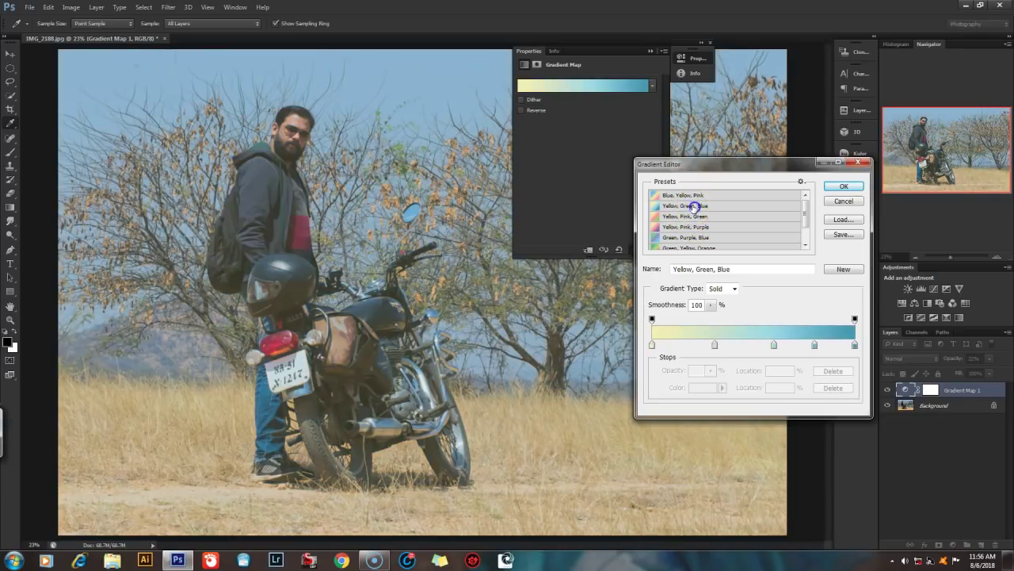
{"action": "left_click", "coordinate": [689, 217]}
{"action": "left_click", "coordinate": [689, 227]}
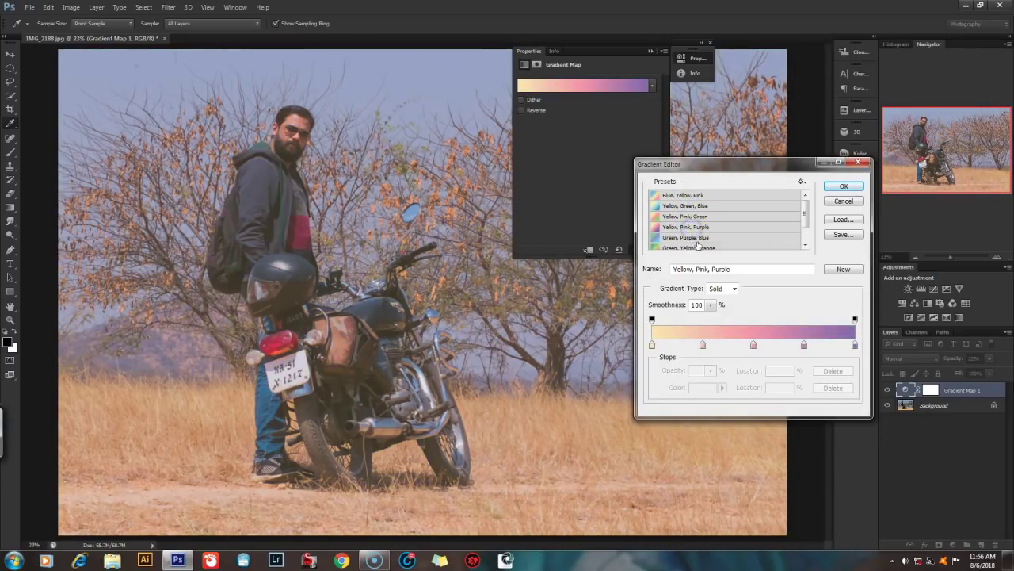
{"action": "left_click", "coordinate": [697, 245]}
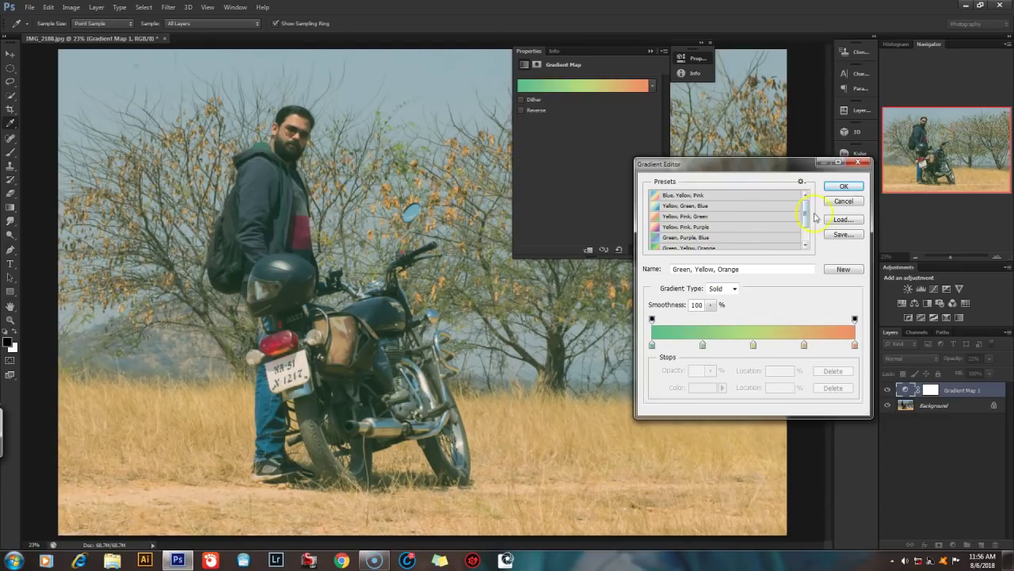
{"action": "left_click", "coordinate": [800, 182]}
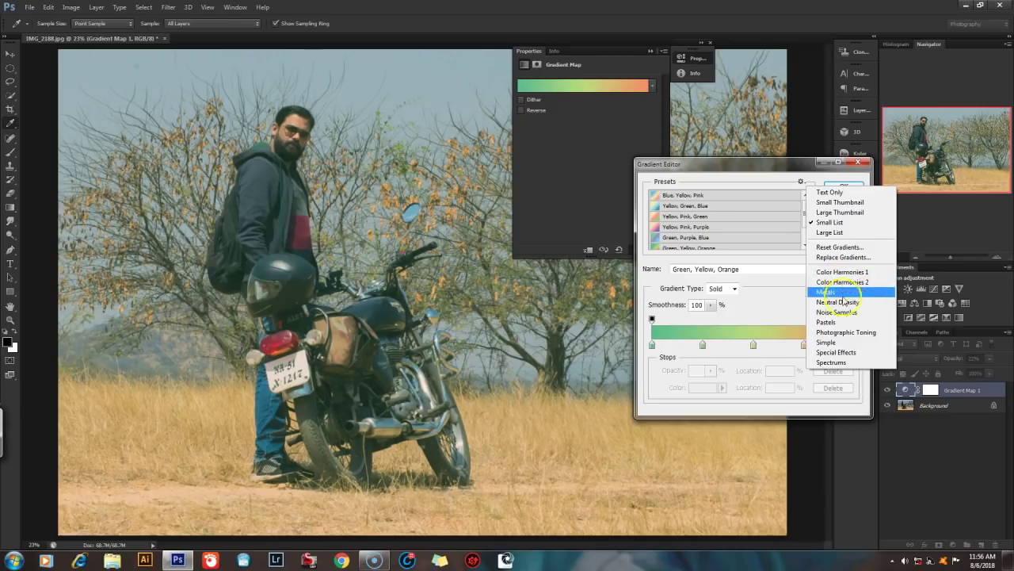
Step: Replace the gradient presets with the Photographic Toning set
{"action": "left_click", "coordinate": [855, 334]}
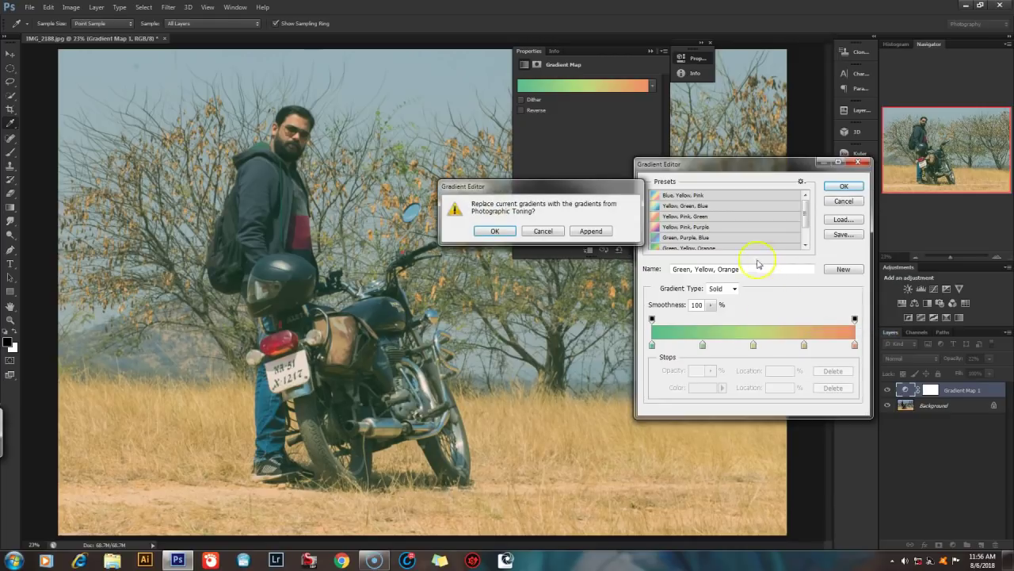
{"action": "left_click", "coordinate": [496, 232]}
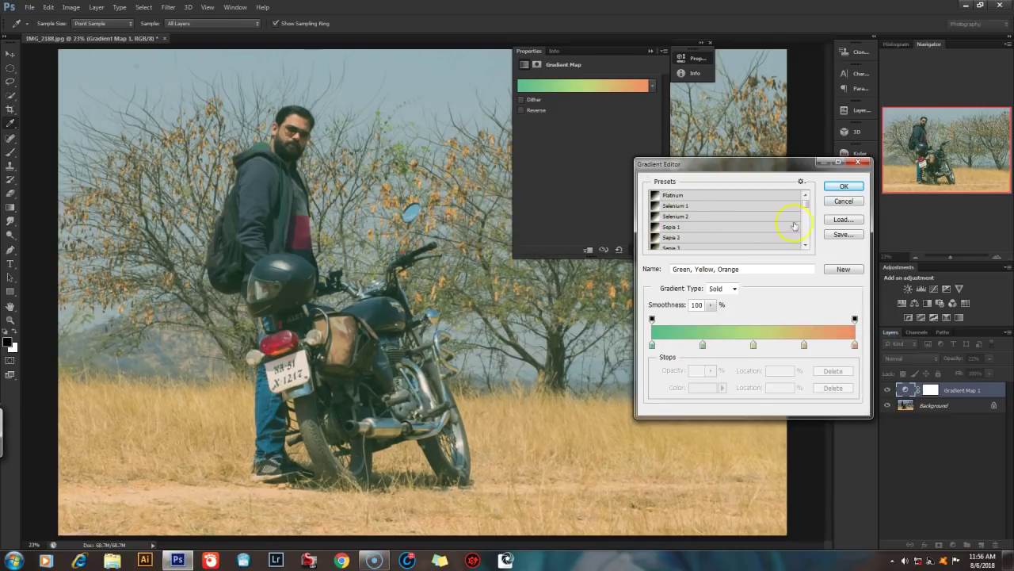
{"action": "mouse_move", "coordinate": [805, 204]}
{"action": "left_mouse_down"}
{"action": "mouse_move", "coordinate": [808, 236]}
{"action": "mouse_move", "coordinate": [809, 203]}
{"action": "left_mouse_up"}
{"action": "mouse_move", "coordinate": [809, 215]}
{"action": "left_mouse_down"}
{"action": "mouse_move", "coordinate": [805, 208]}
{"action": "mouse_move", "coordinate": [806, 220]}
{"action": "left_mouse_up"}
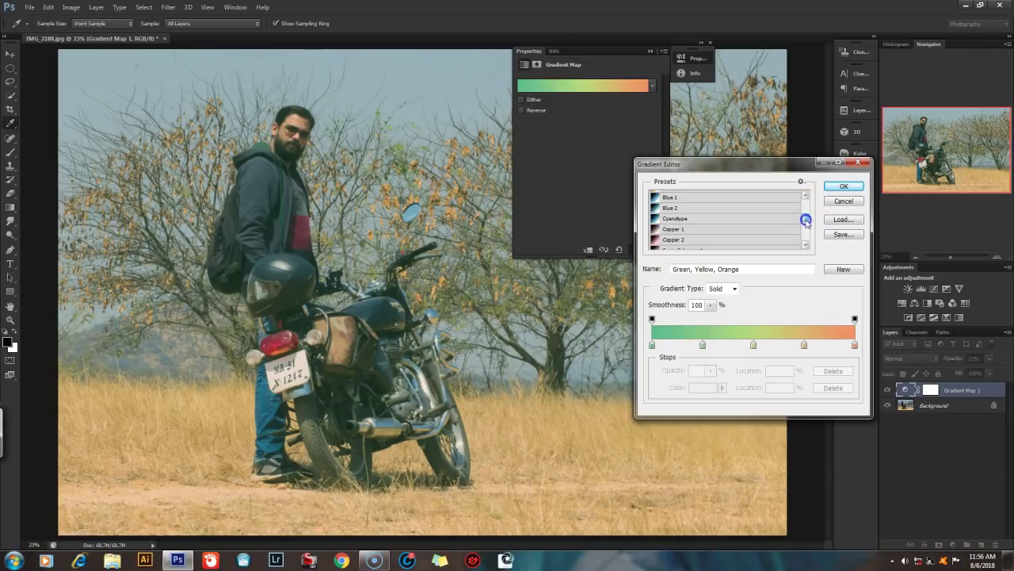
Step: Try the Copper 1, Blue 2, Copper 2, Cobalt-Iron 2 and Copper-Sepia gradients on the photo
{"action": "left_click", "coordinate": [670, 229]}
{"action": "left_click", "coordinate": [669, 229]}
{"action": "left_click", "coordinate": [673, 209]}
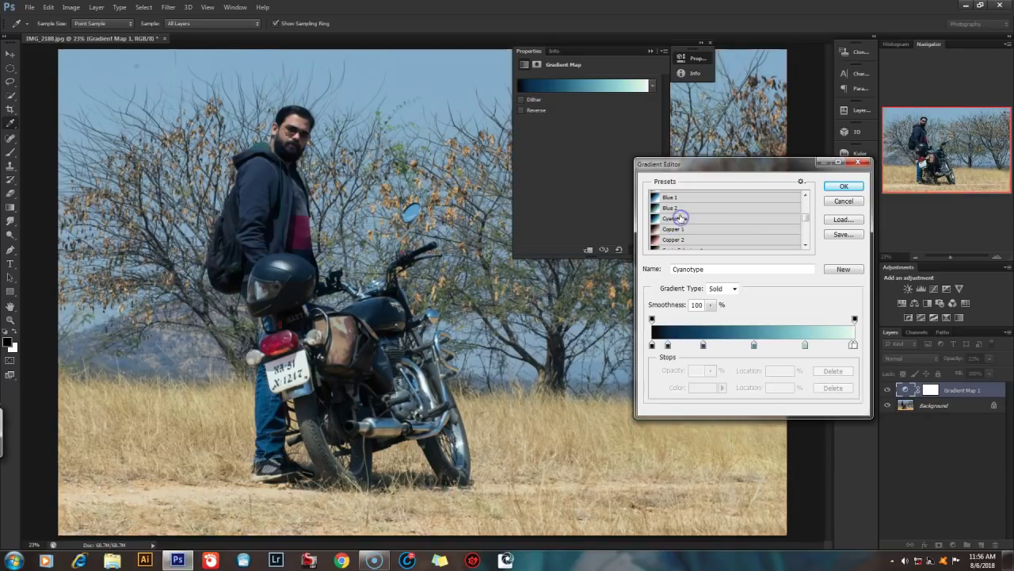
{"action": "left_click", "coordinate": [673, 239]}
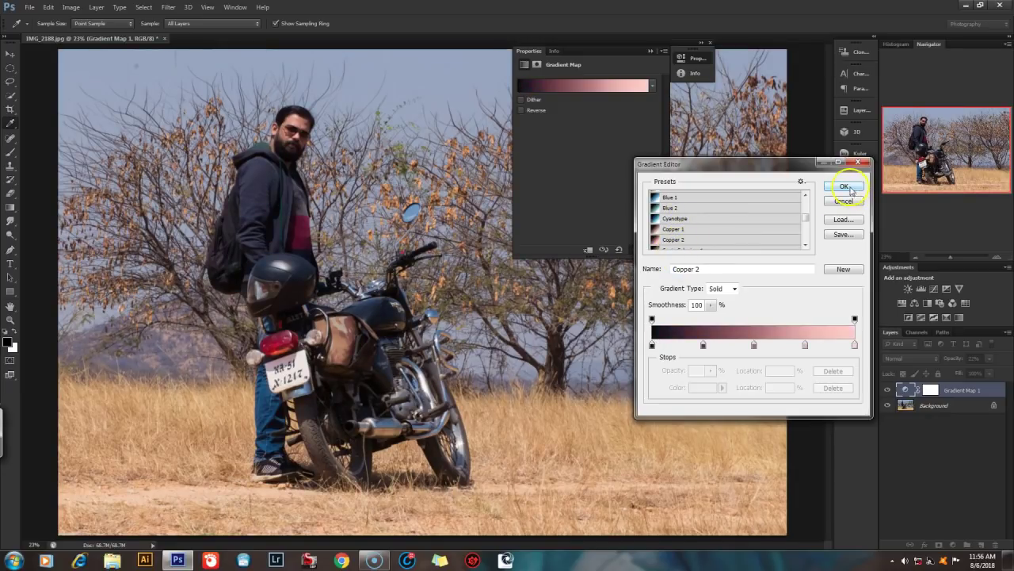
{"action": "left_click_drag", "start_coordinate": [805, 213], "coordinate": [806, 236]}
{"action": "left_click", "coordinate": [681, 234]}
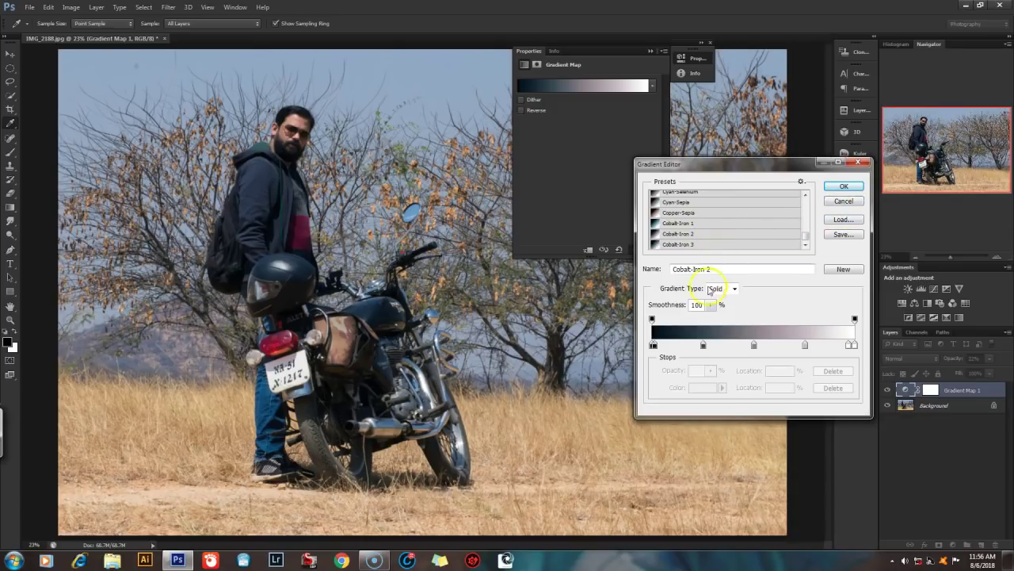
{"action": "left_click", "coordinate": [682, 212]}
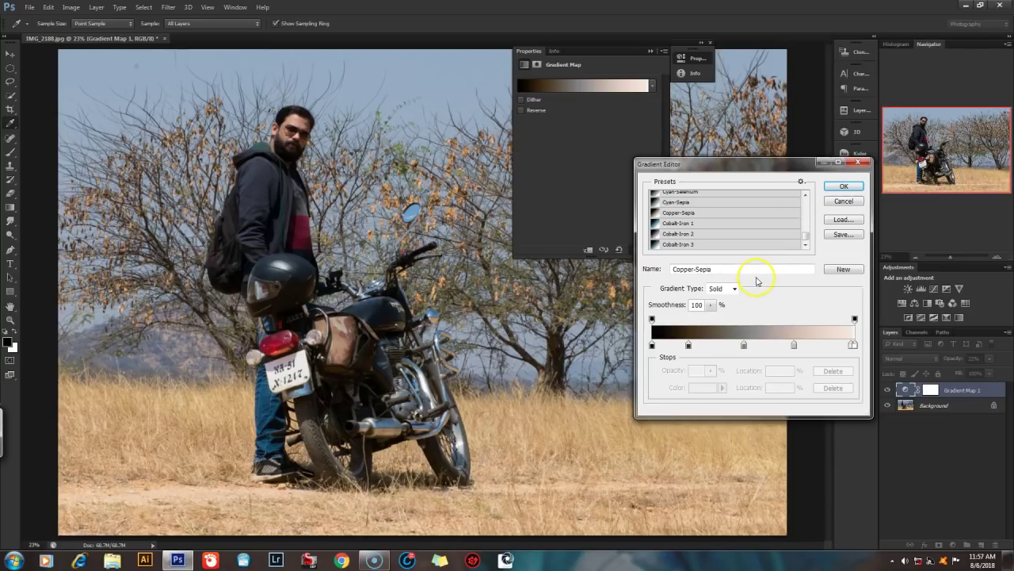
Step: Compare Gold 2, Gold 1 and Blue 1, finishing on the Gold 2 gradient
{"action": "left_click_drag", "start_coordinate": [804, 235], "coordinate": [803, 214]}
{"action": "left_click", "coordinate": [671, 220]}
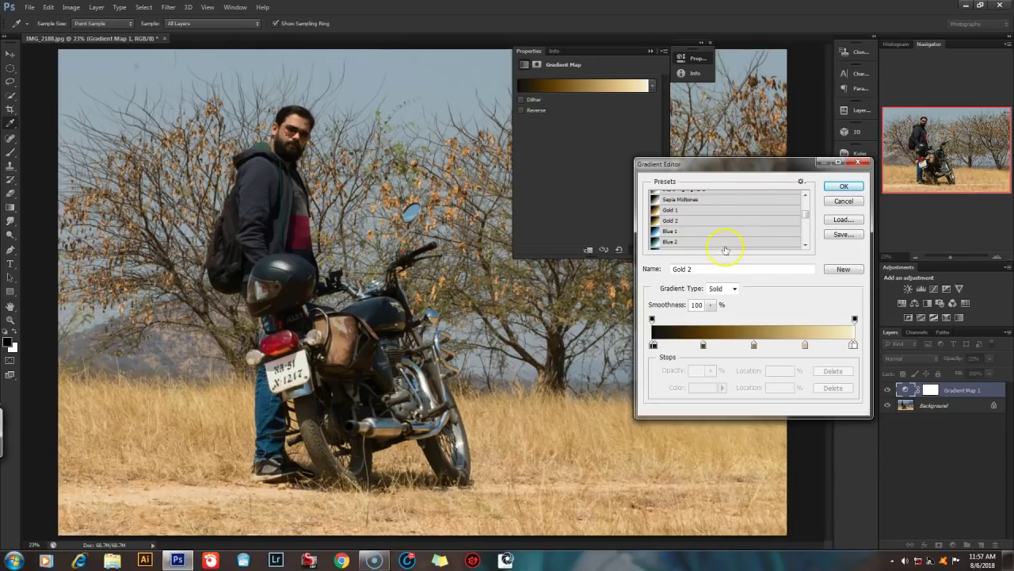
{"action": "left_click", "coordinate": [669, 211]}
{"action": "left_click", "coordinate": [660, 231]}
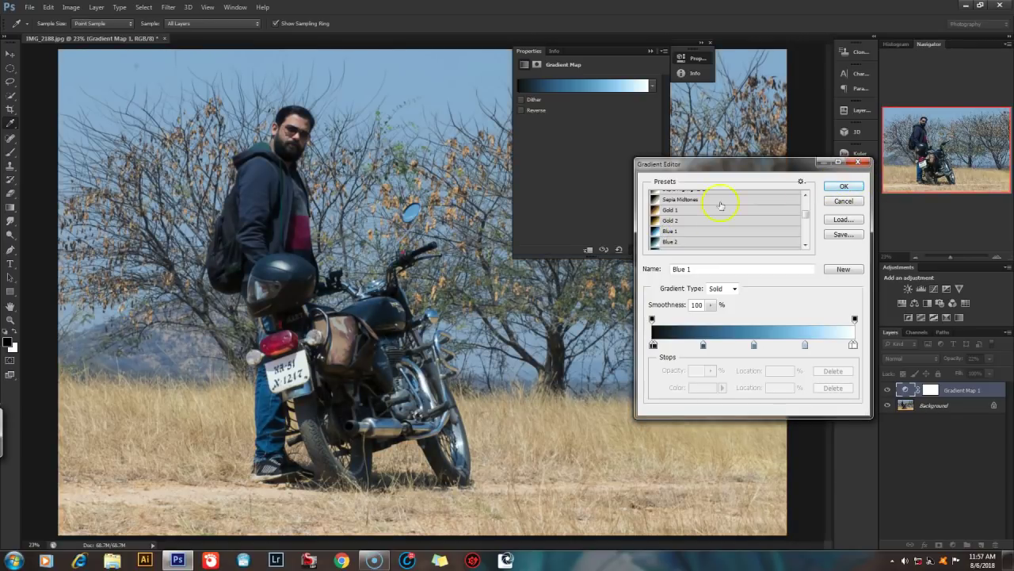
{"action": "left_click", "coordinate": [666, 220]}
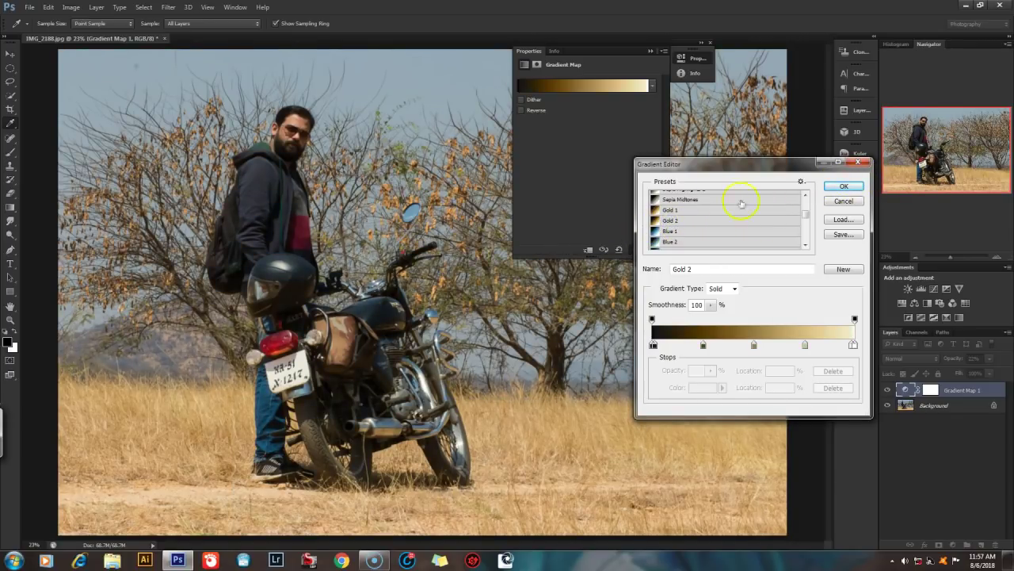
Step: Accept the Gold 2 gradient and lower Gradient Map 1's layer opacity to 41%
{"action": "left_click", "coordinate": [844, 186]}
{"action": "key", "text": "w"}
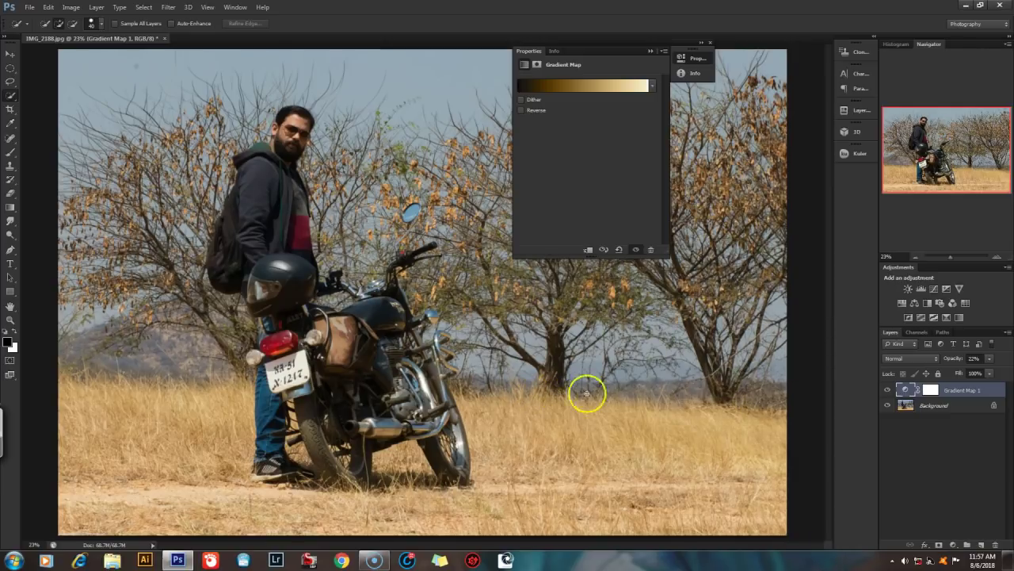
{"action": "left_click", "coordinate": [989, 358]}
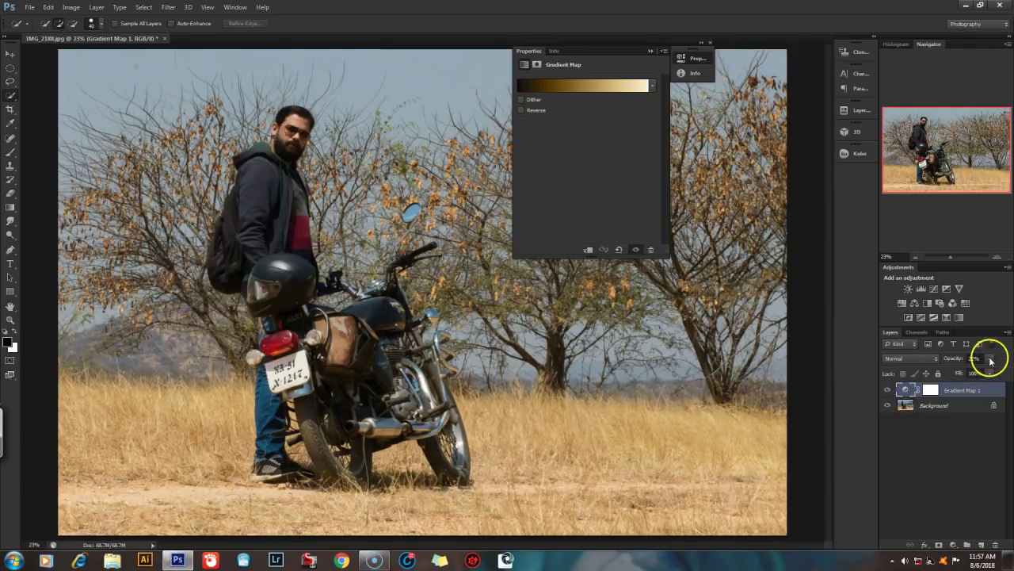
{"action": "mouse_move", "coordinate": [973, 371]}
{"action": "left_mouse_down"}
{"action": "mouse_move", "coordinate": [1001, 370]}
{"action": "mouse_move", "coordinate": [969, 369]}
{"action": "left_mouse_up"}
{"action": "left_click", "coordinate": [990, 373]}
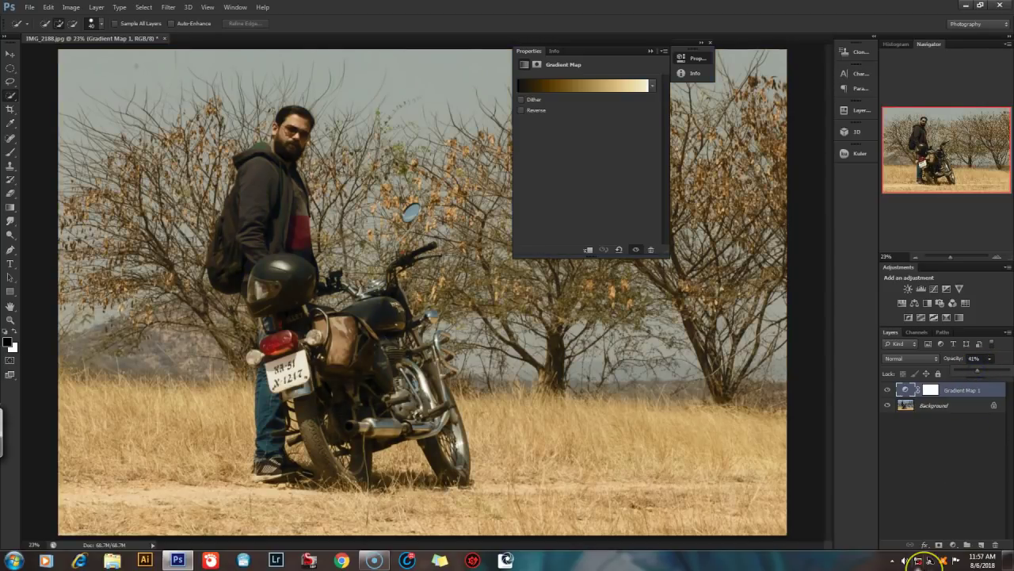